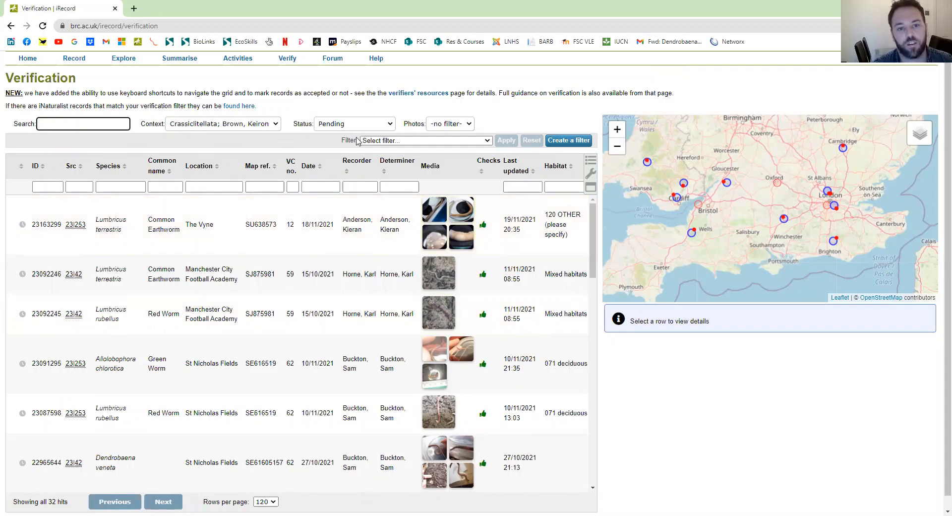
Set the record status to All records and search the verification grid for "white"
left_click(358, 125)
left_click(349, 188)
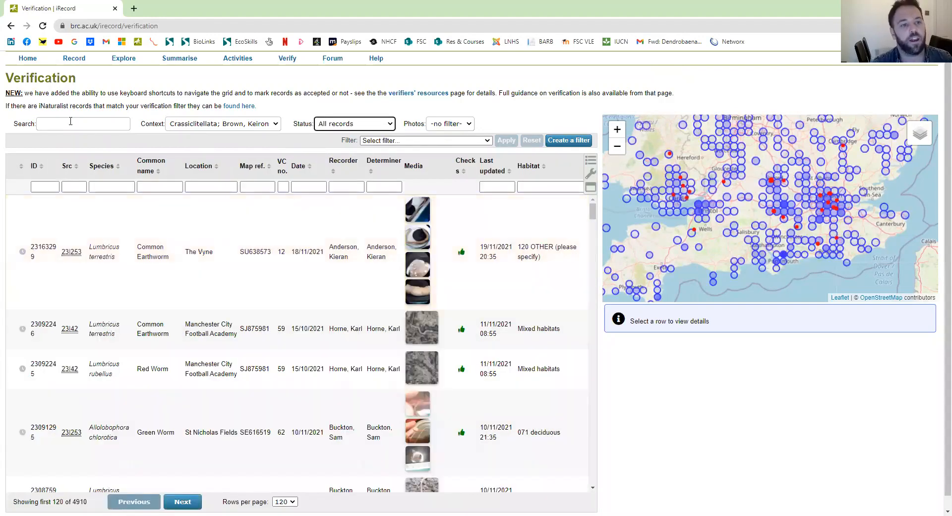
left_click(70, 122)
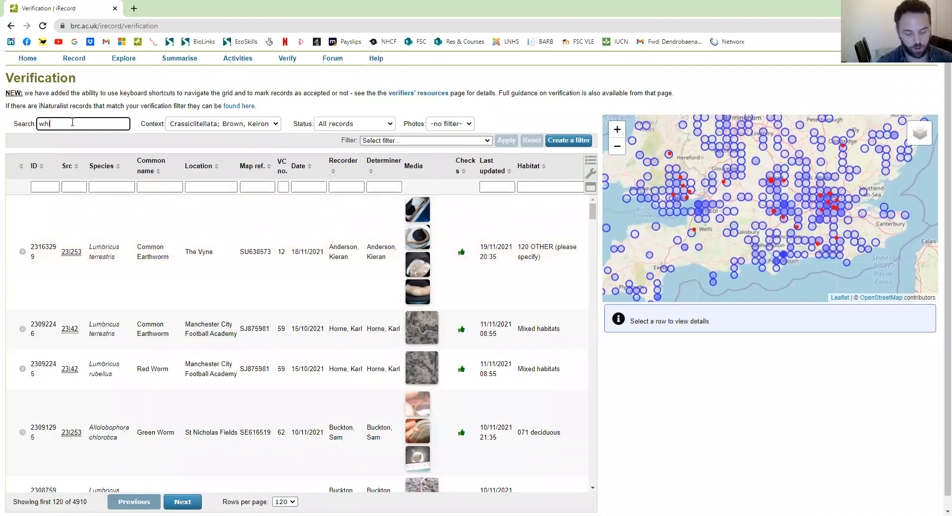
type("white")
key("Return")
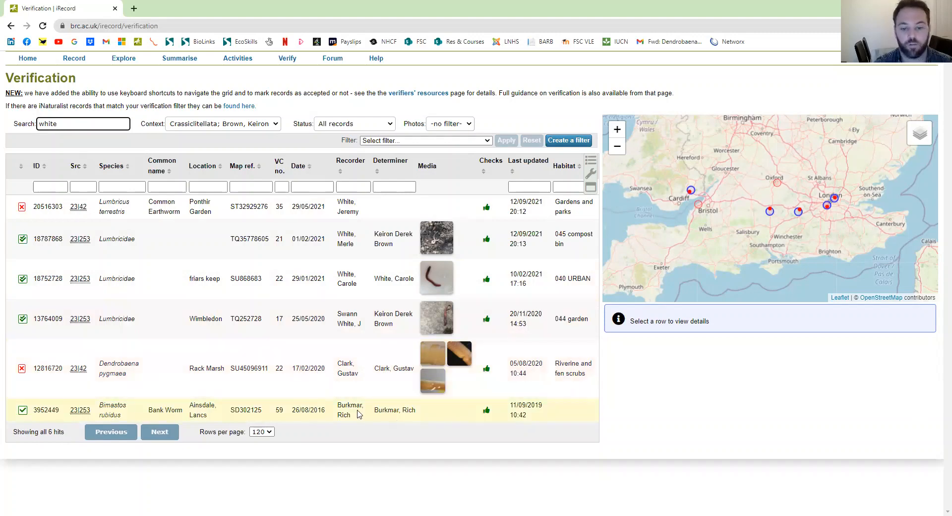
Open the details of the Ainsdale, Lancs Bimastos rubidus record and highlight the word "white" in its sample comment
left_click(373, 414)
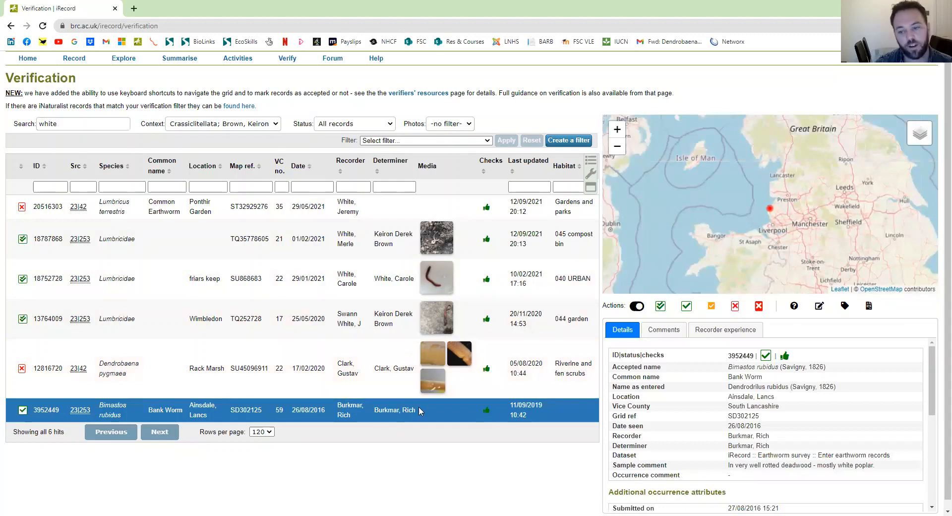
scroll(749, 363, "down", 1)
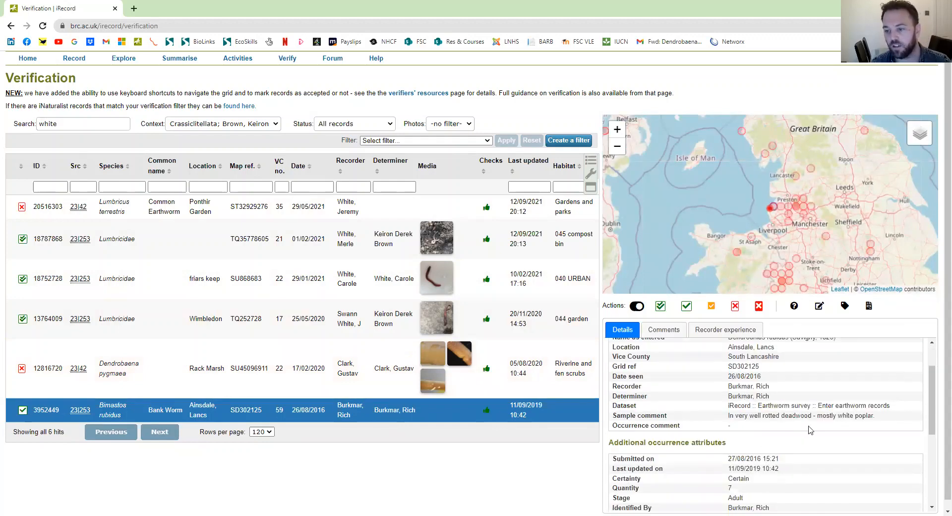
left_click_drag(853, 414, 837, 415)
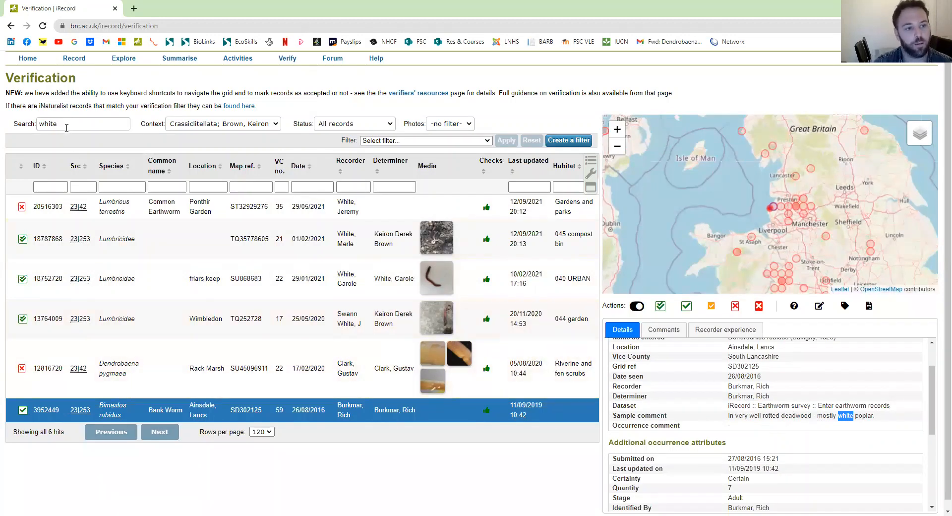
Clear the search term so the grid lists records without a text search
left_click_drag(64, 124, 23, 123)
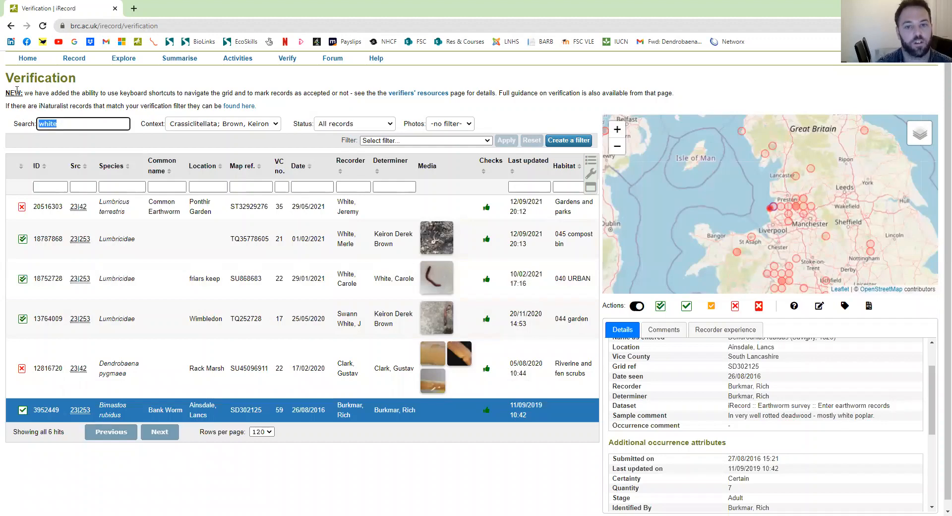
key("BackSpace")
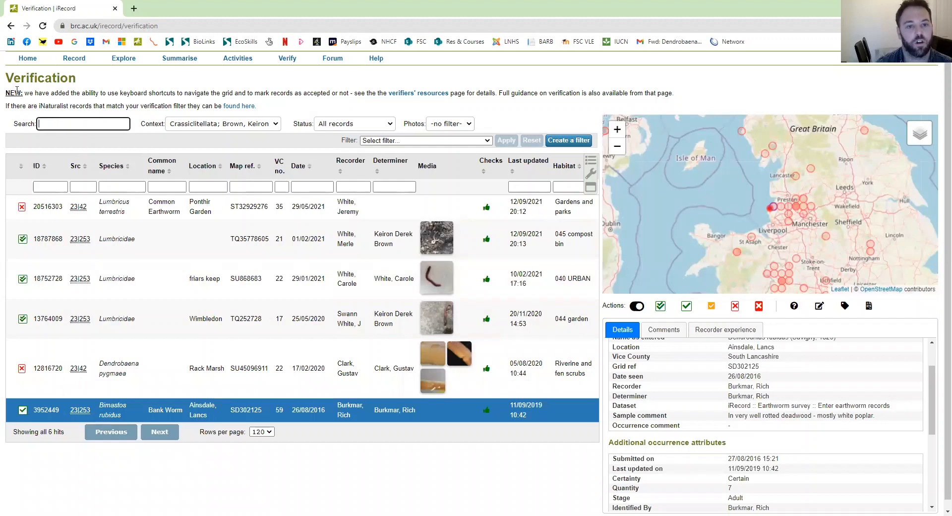
left_click(339, 99)
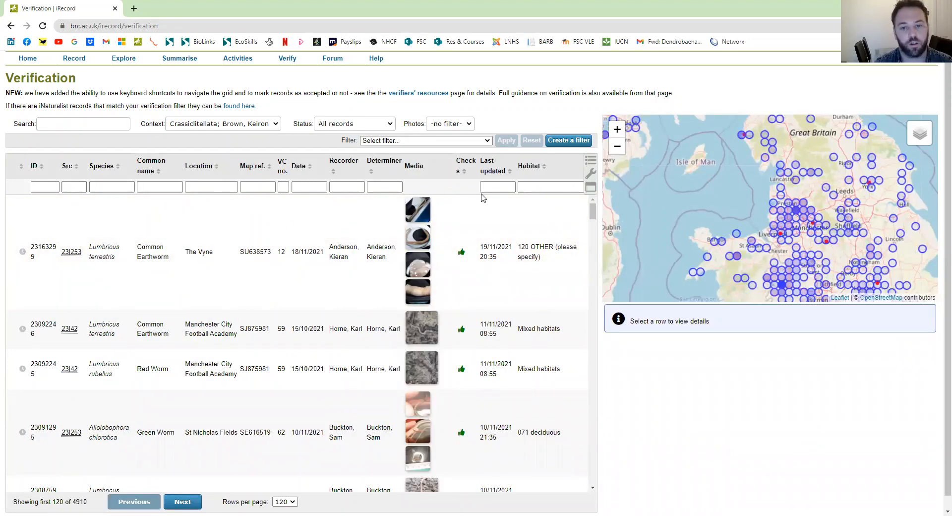
Filter the grid's Habitat column by "garden" and look through the matching records
left_click(531, 185)
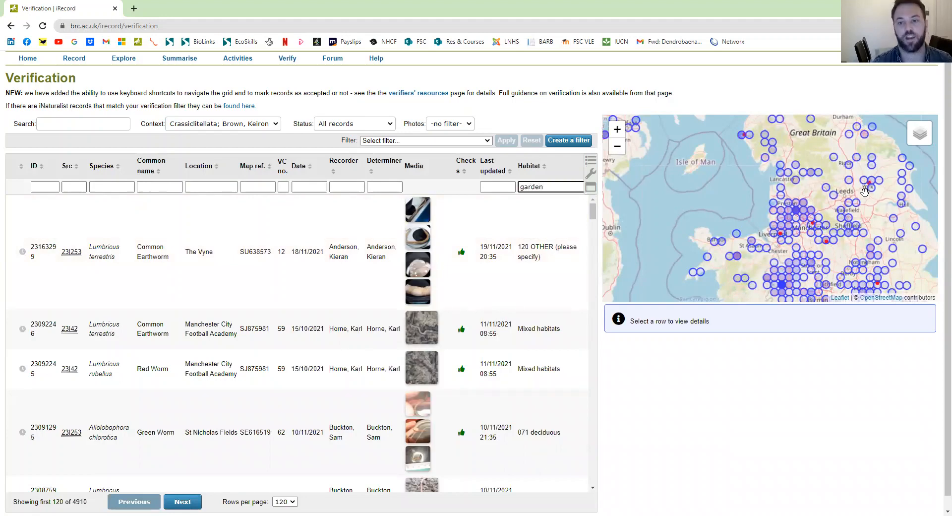
key("Return")
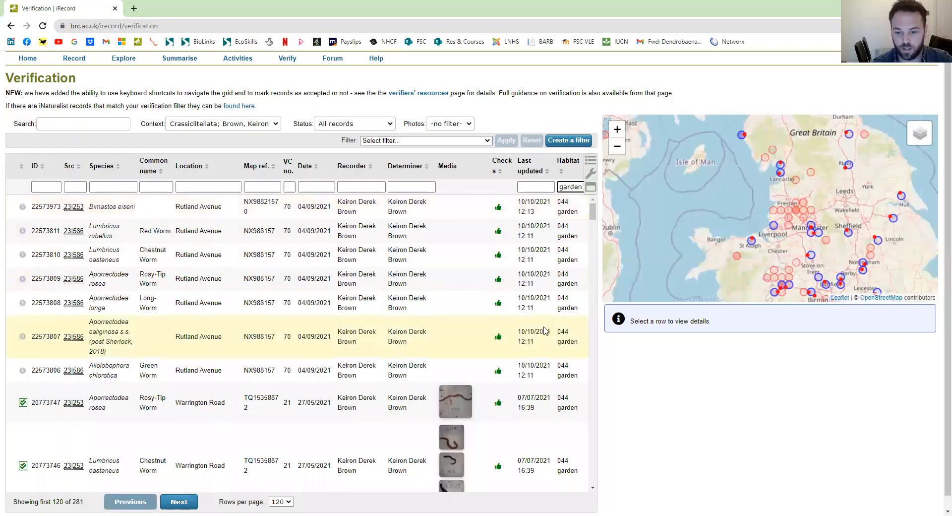
scroll(544, 331, "down", 6)
scroll(542, 329, "down", 4)
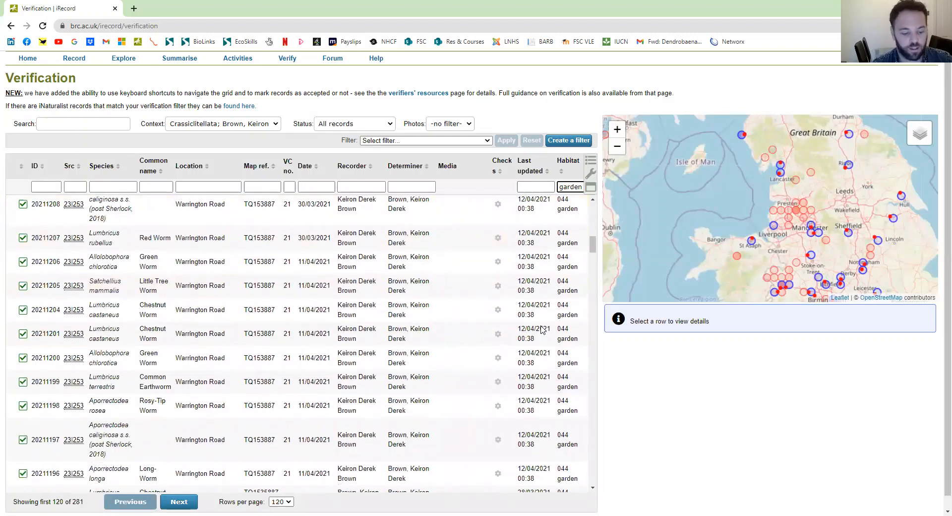
scroll(542, 330, "up", 10)
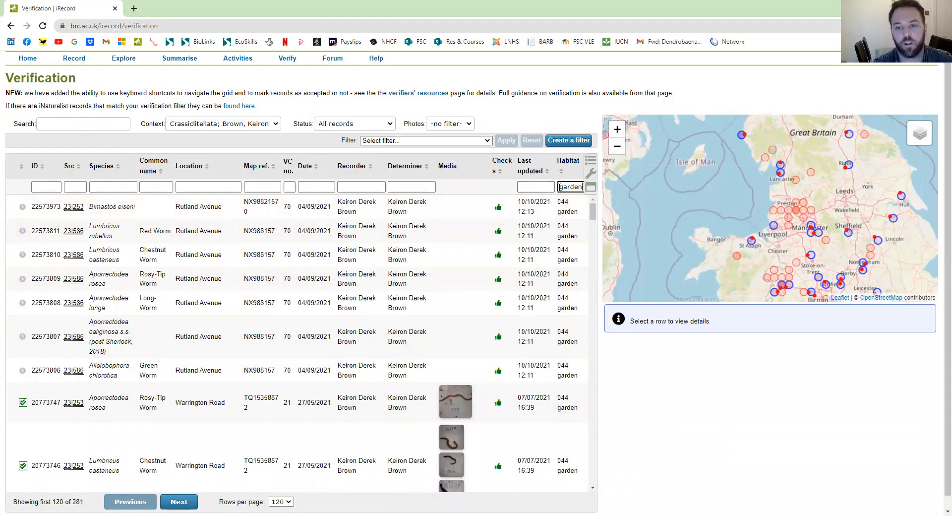
Clear the Habitat column filter and restrict the record status to Pending
left_click_drag(558, 186, 622, 191)
key("BackSpace")
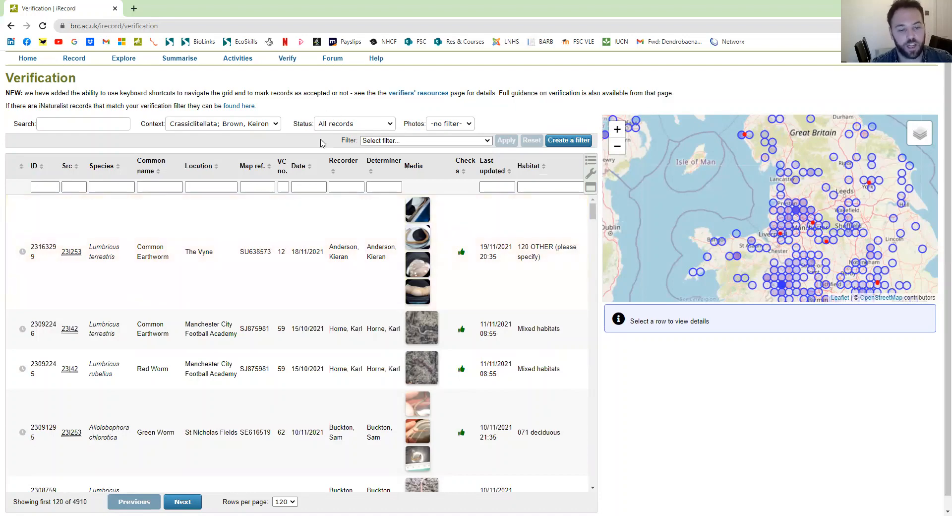
left_click(361, 126)
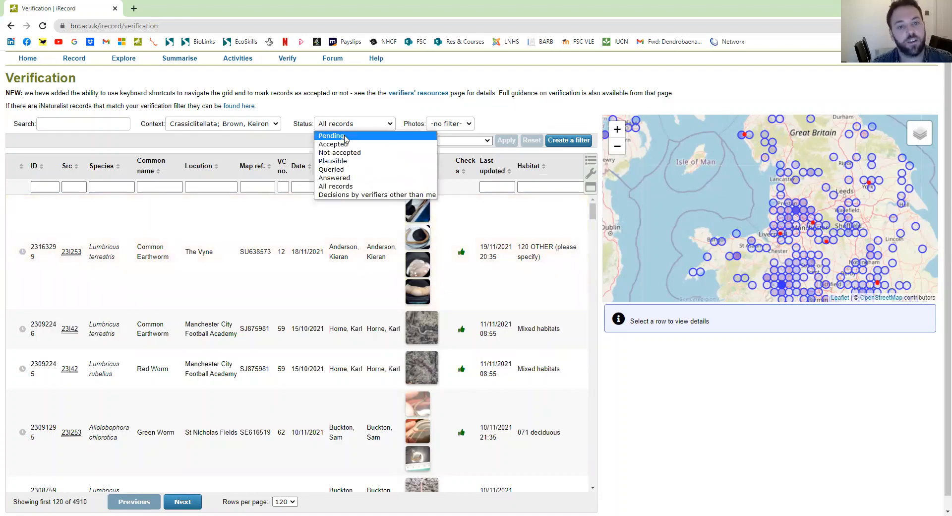
left_click(331, 135)
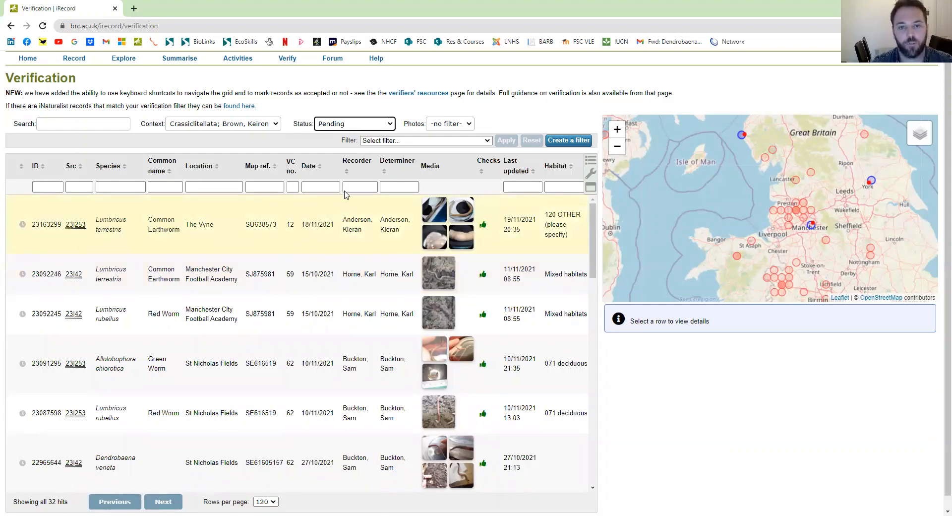
Set the record status to Accepted and look through the accepted records
left_click(355, 124)
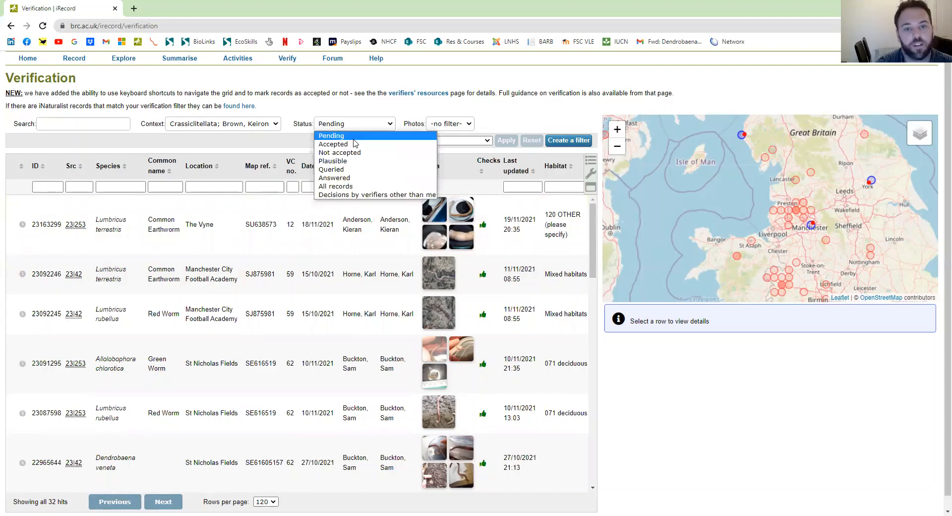
left_click(364, 144)
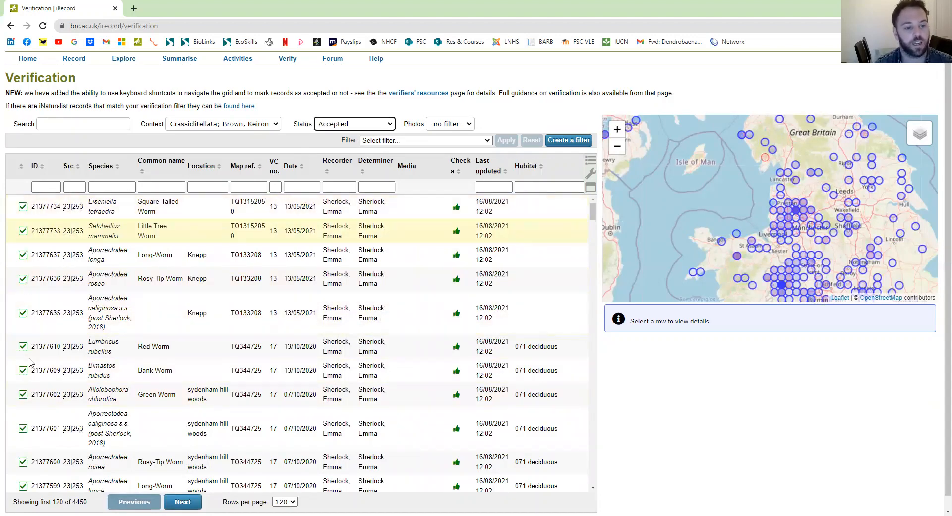
scroll(27, 238, "down", 3)
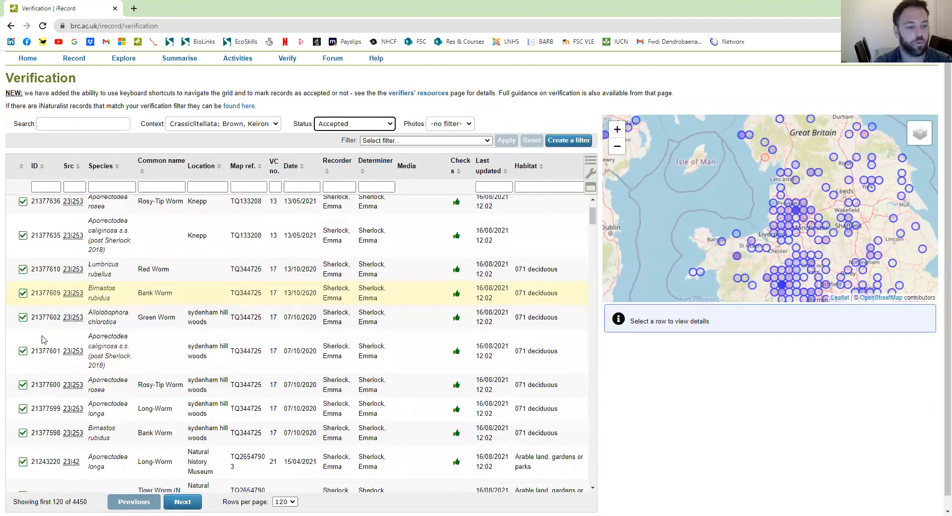
scroll(24, 267, "up", 1)
scroll(24, 267, "up", 2)
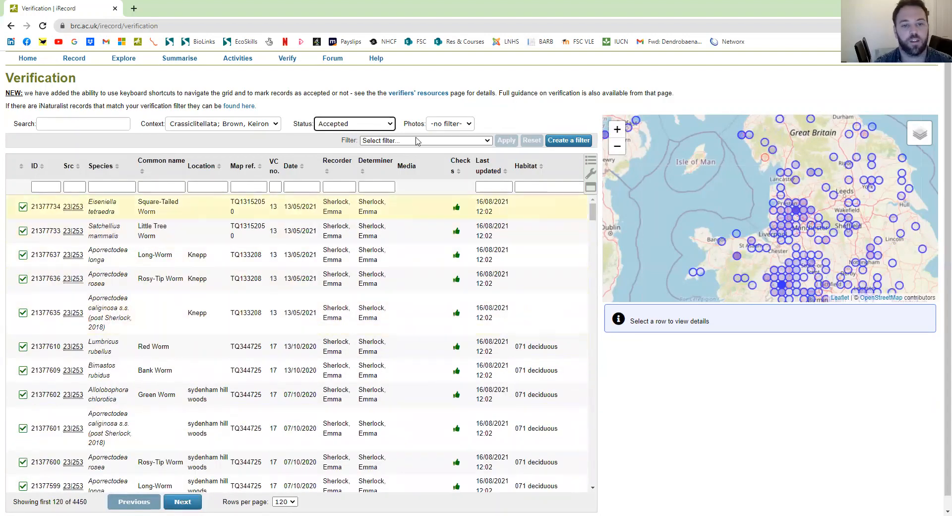
Set the record status to Not accepted and look through the rejected records
left_click(370, 123)
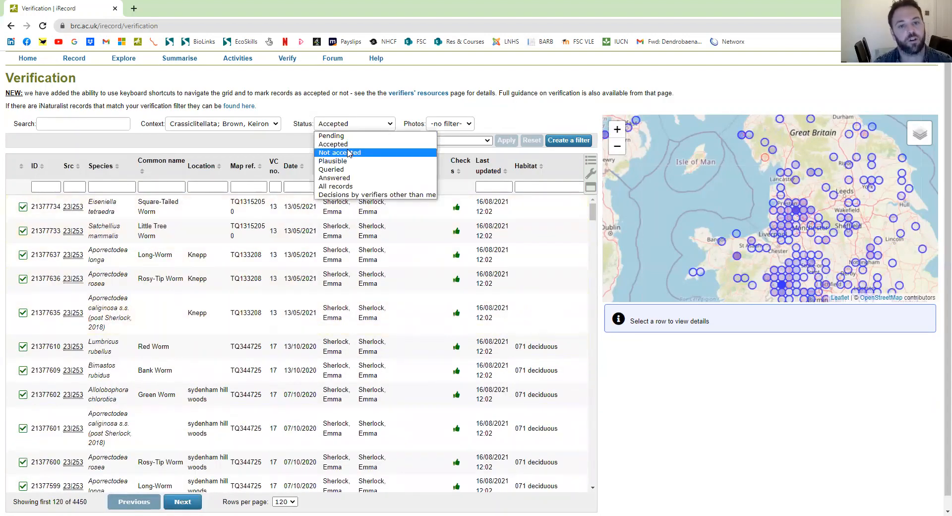
left_click(348, 153)
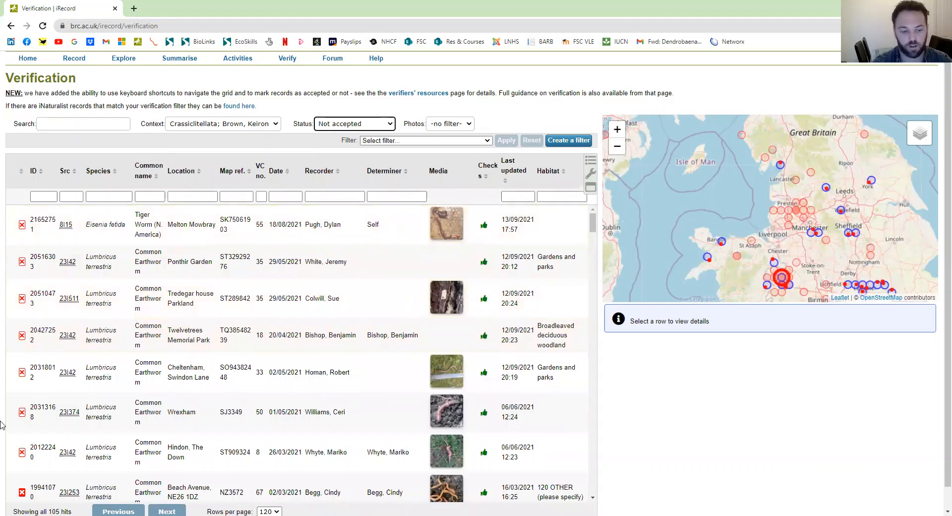
scroll(23, 373, "down", 3)
scroll(78, 249, "up", 3)
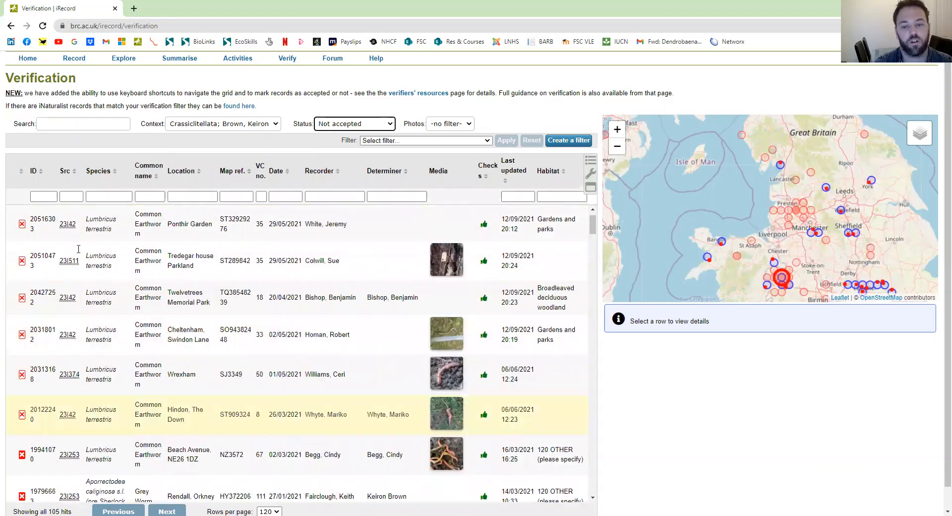
scroll(79, 249, "up", 1)
Set the record status back to All records and limit the grid to records without photos
left_click(364, 125)
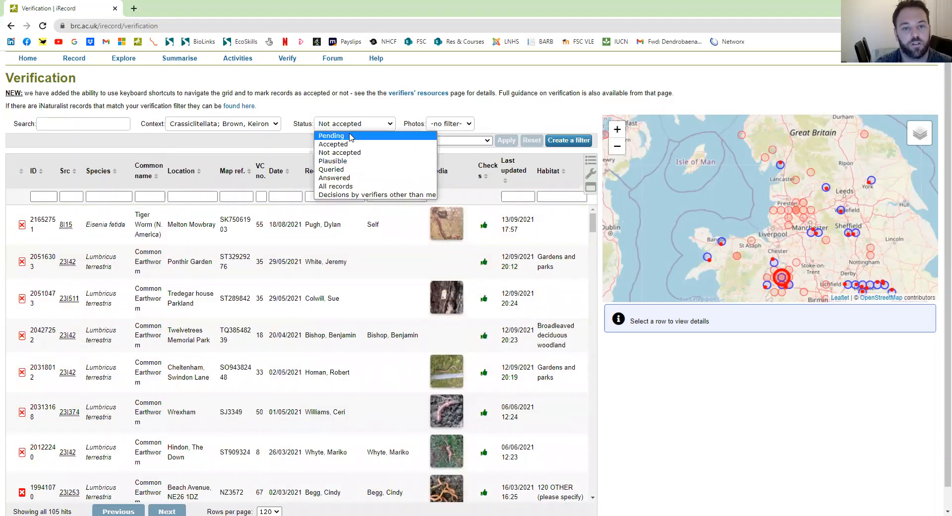
left_click(340, 186)
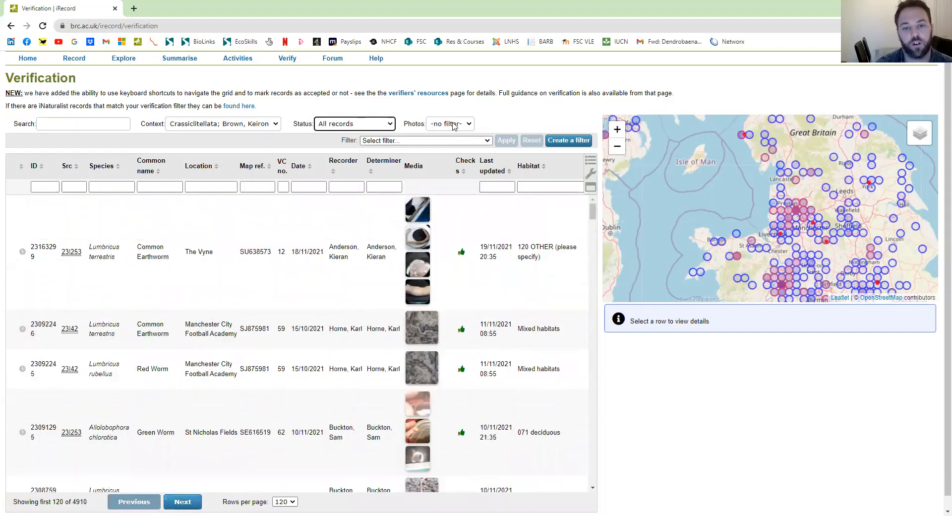
left_click(453, 126)
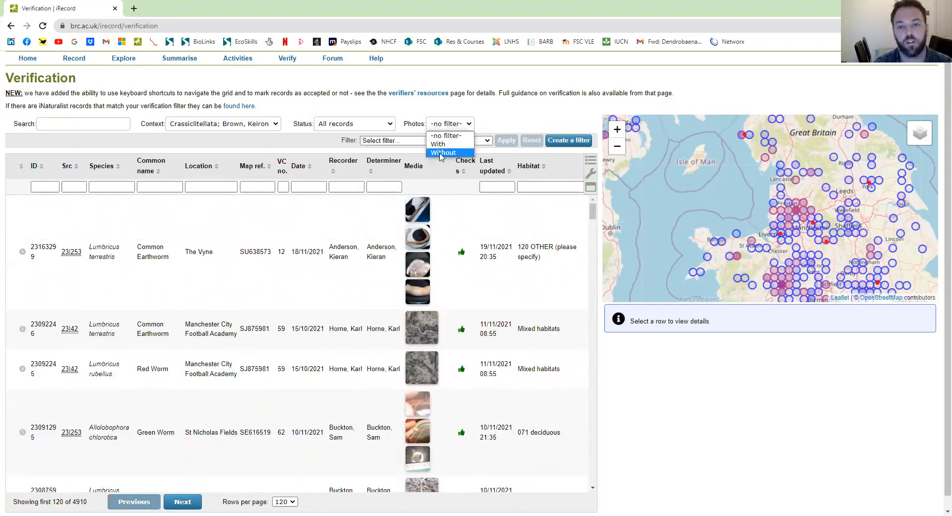
left_click(441, 154)
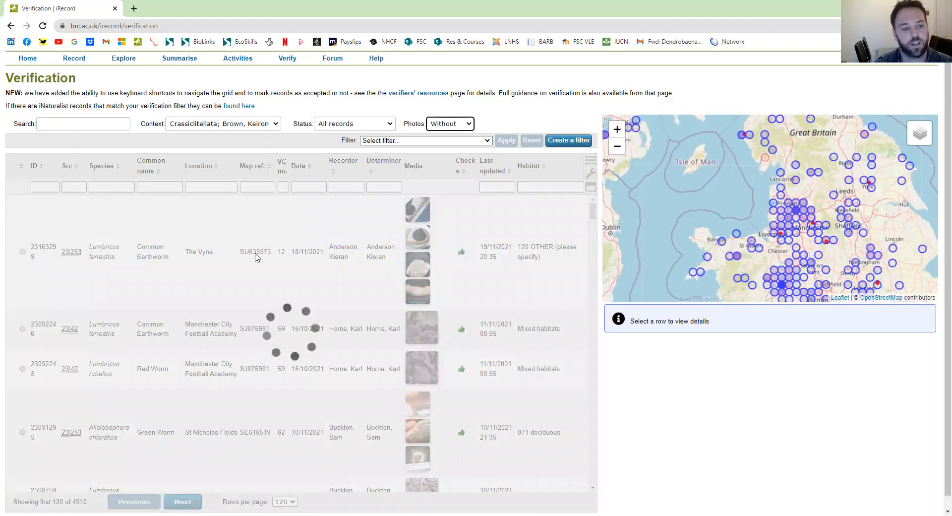
Limit the grid to records with photos, and reset the photo setting to no filter
left_click(461, 129)
left_click(447, 148)
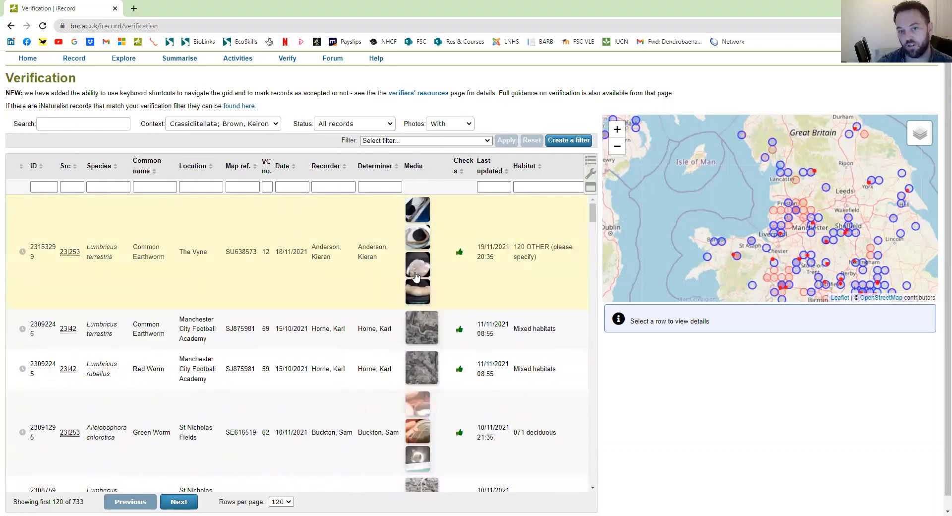
left_click(444, 126)
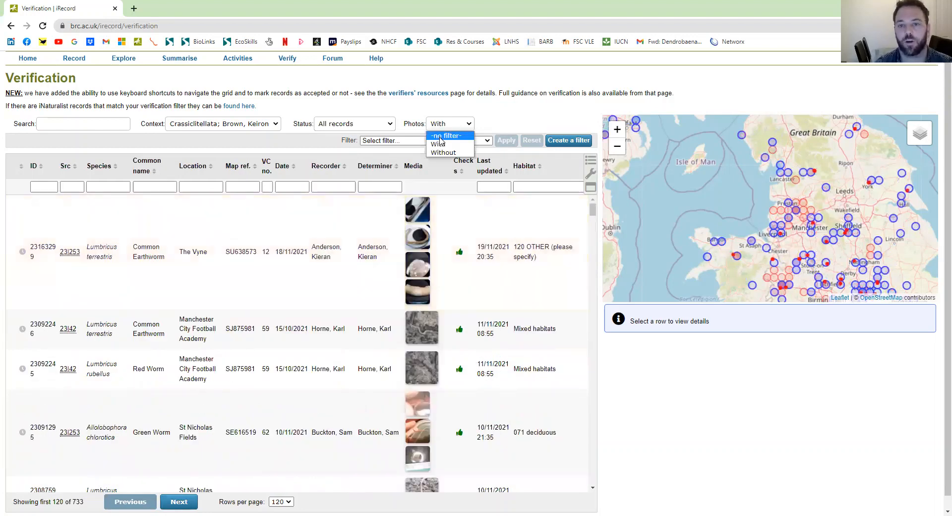
left_click(446, 138)
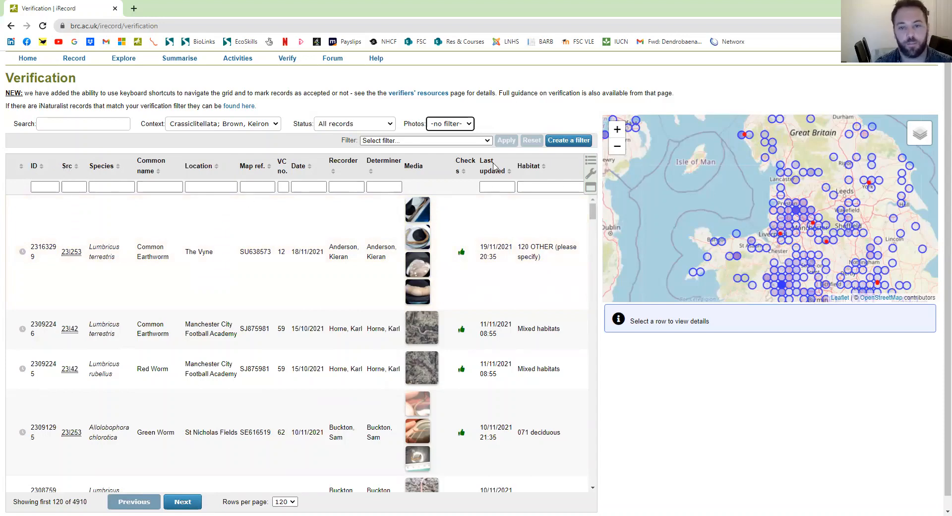
Look through the columns available for the verification grid and exclude the Habitat column
left_click(591, 174)
scroll(281, 255, "down", 2)
scroll(282, 255, "down", 20)
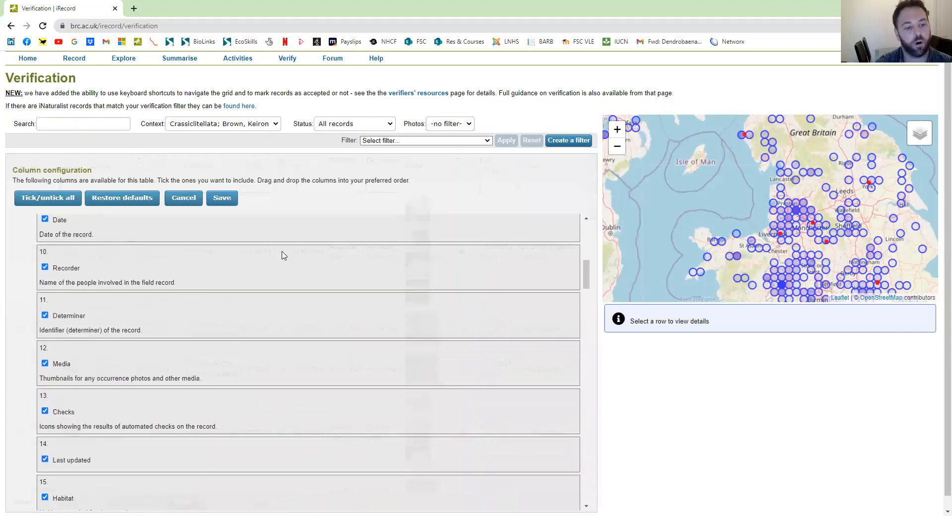
scroll(281, 258, "down", 5)
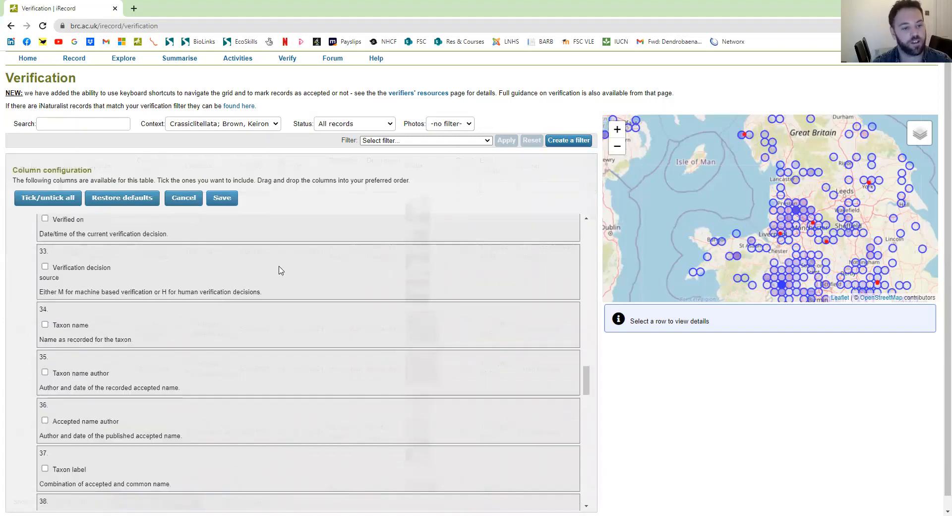
scroll(103, 333, "up", 7)
scroll(73, 267, "up", 14)
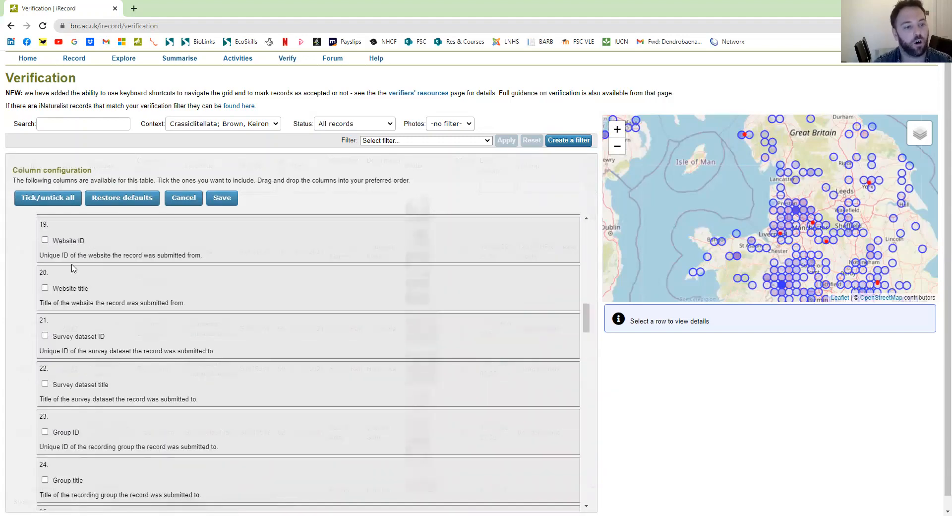
scroll(163, 308, "down", 3)
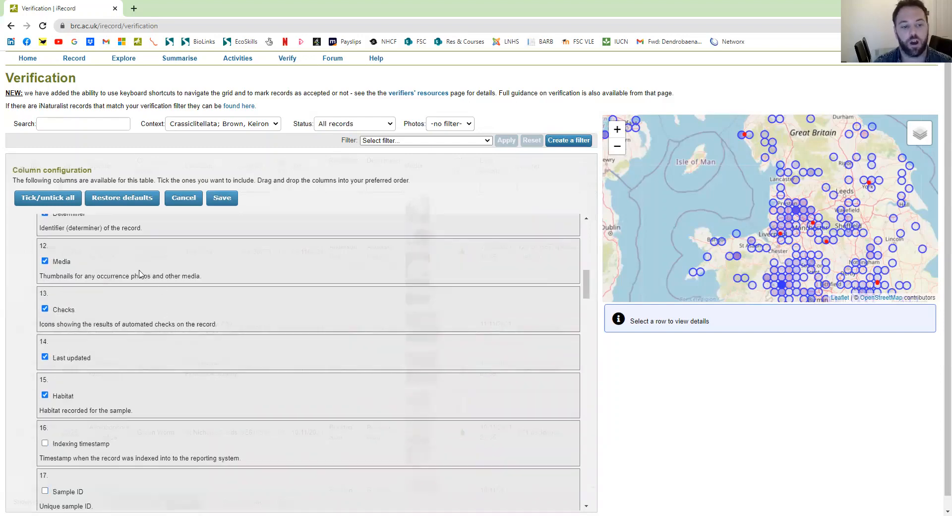
left_click(46, 395)
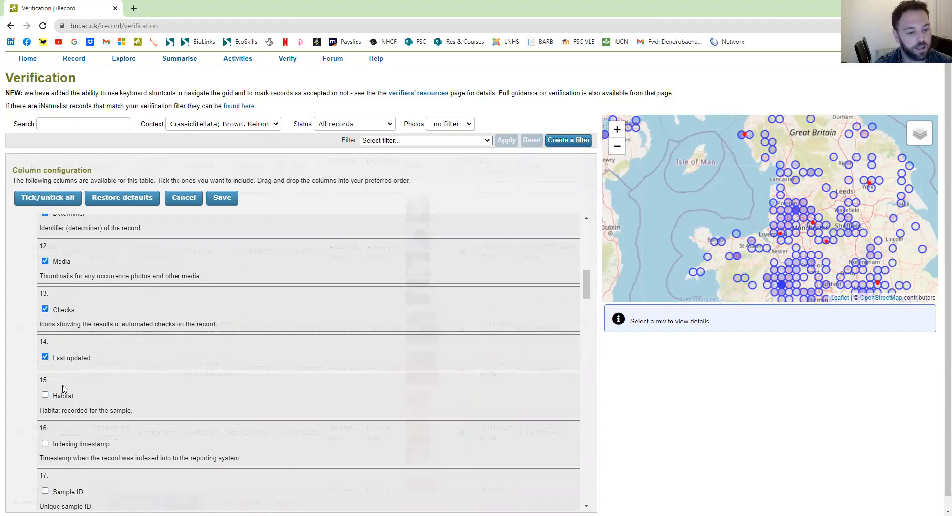
Include the Submitted on column in the grid and save the column configuration
scroll(65, 390, "down", 4)
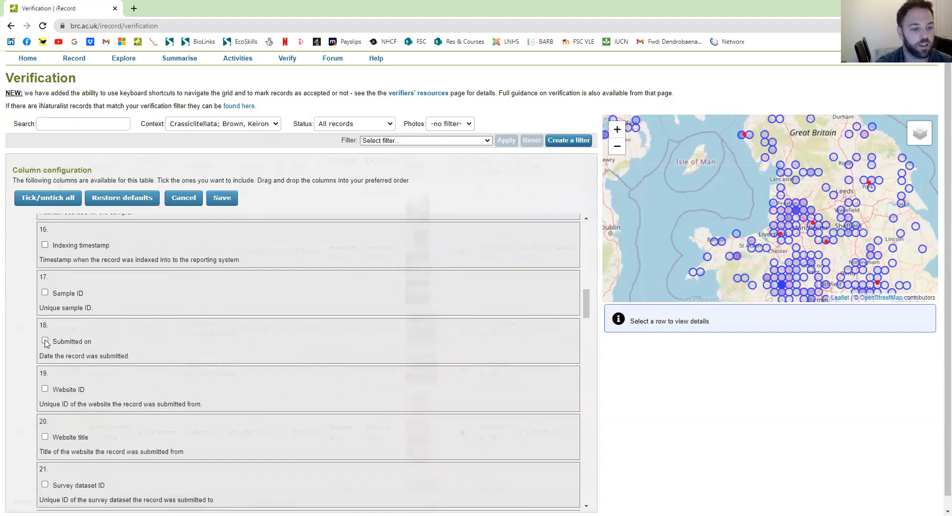
left_click(45, 342)
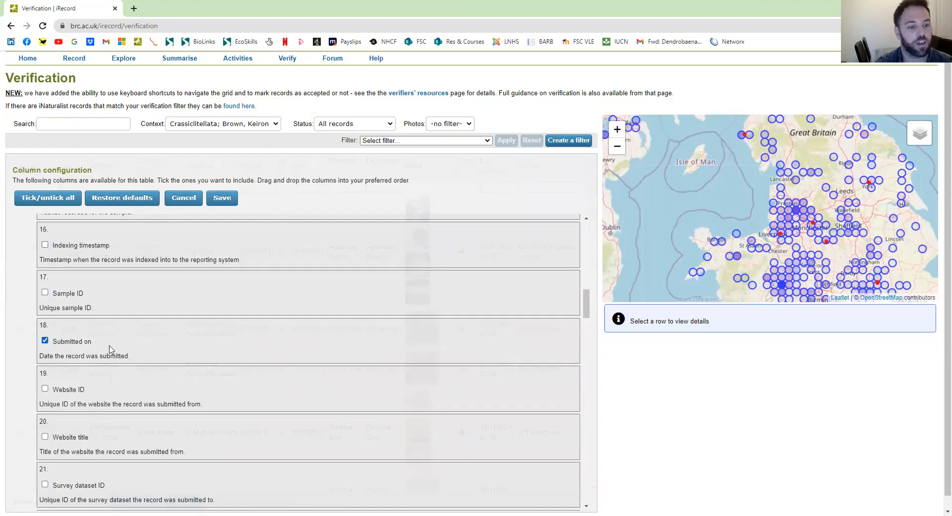
left_click(222, 198)
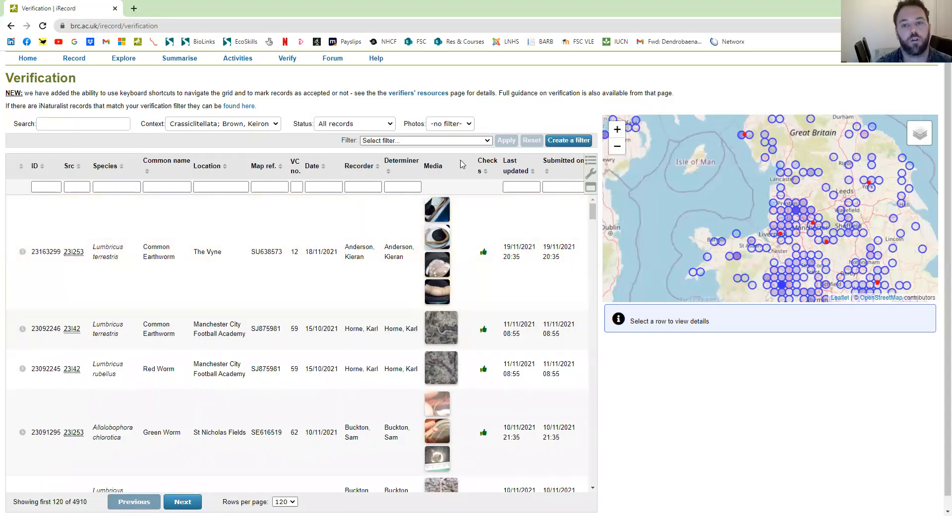
Create a filter that includes only the taxon Lumbricus, apply it and look through the filtered records
left_click(567, 142)
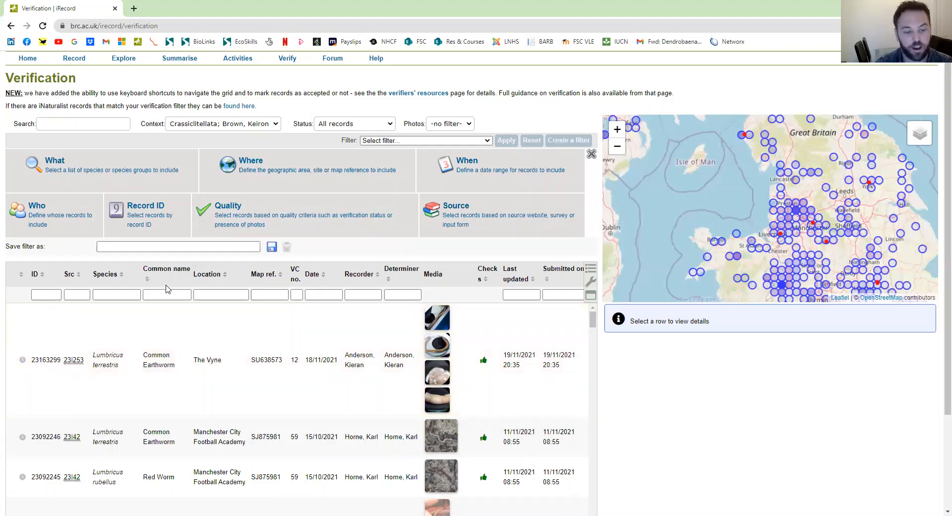
left_click(81, 172)
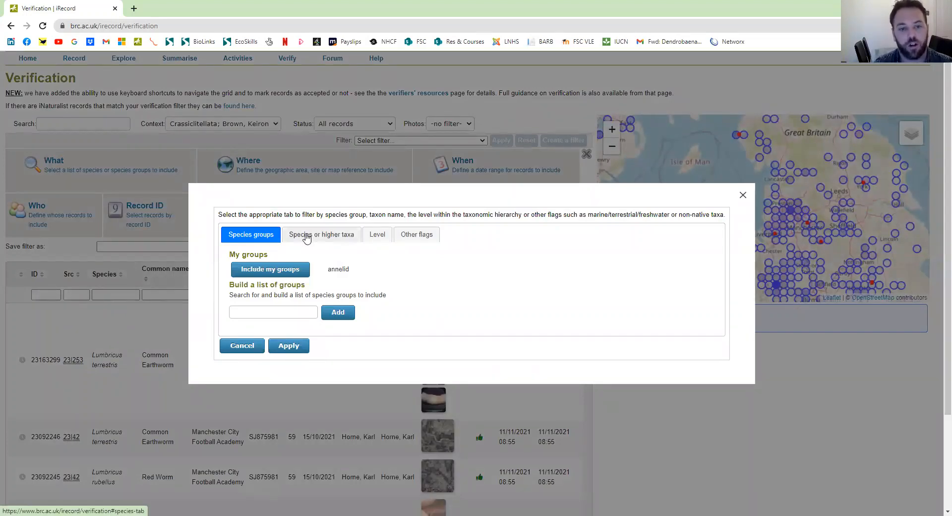
left_click(326, 238)
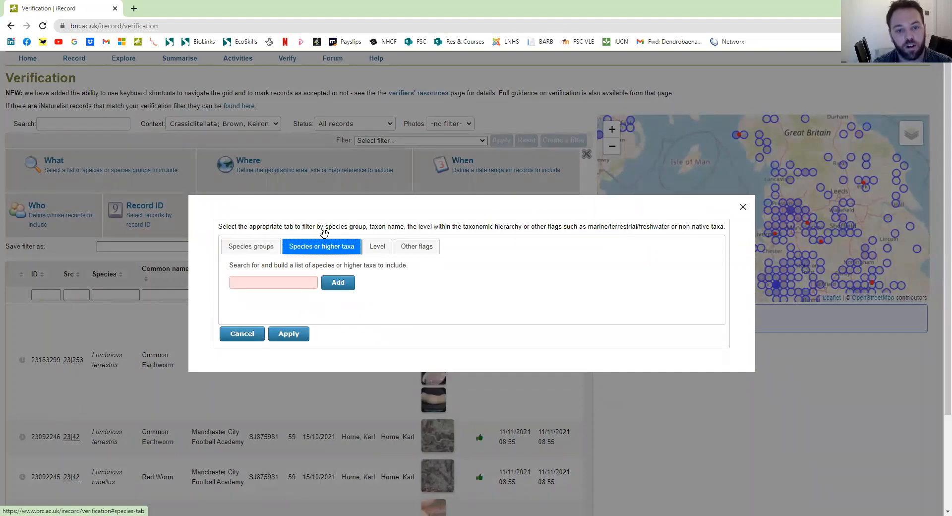
left_click(280, 282)
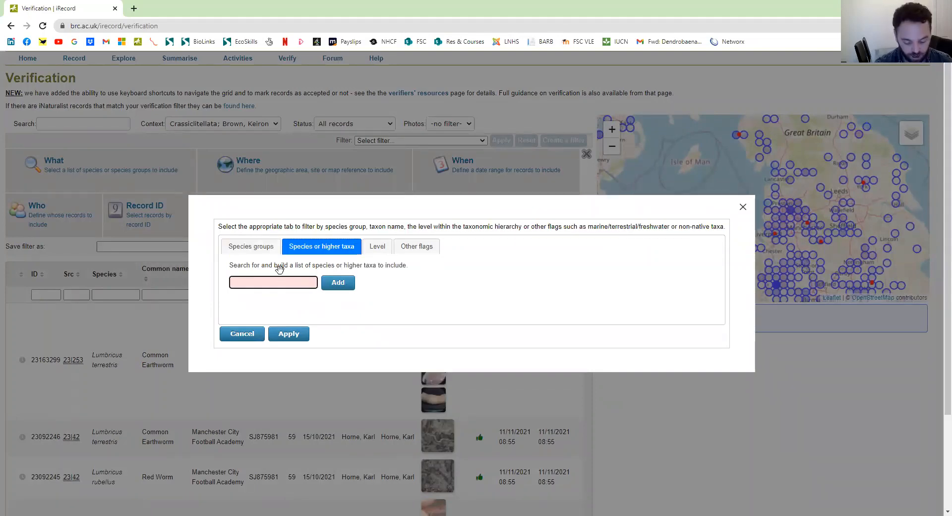
type("Lumb")
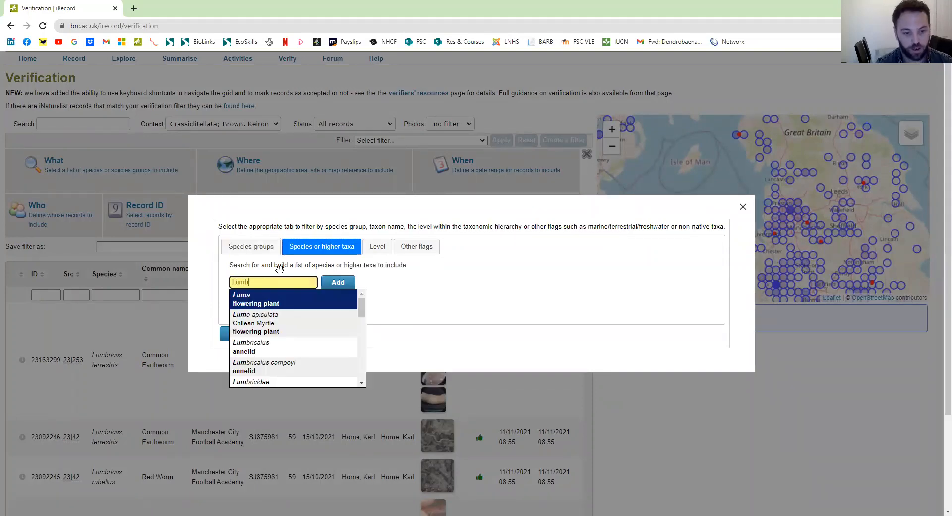
type("ricus")
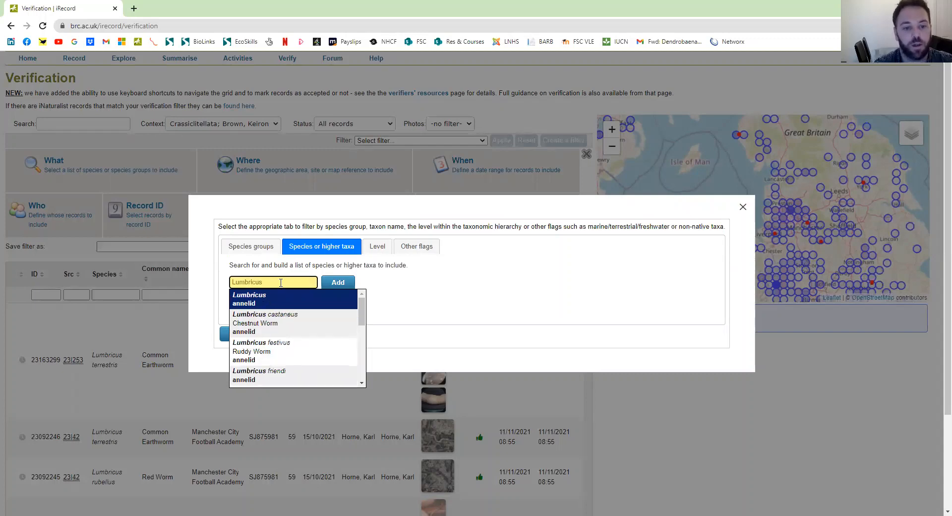
left_click(254, 302)
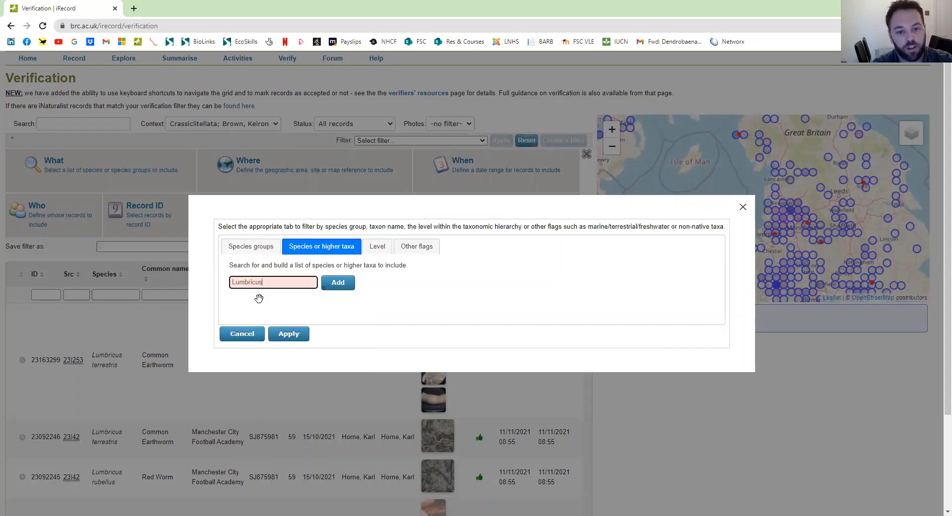
left_click(337, 282)
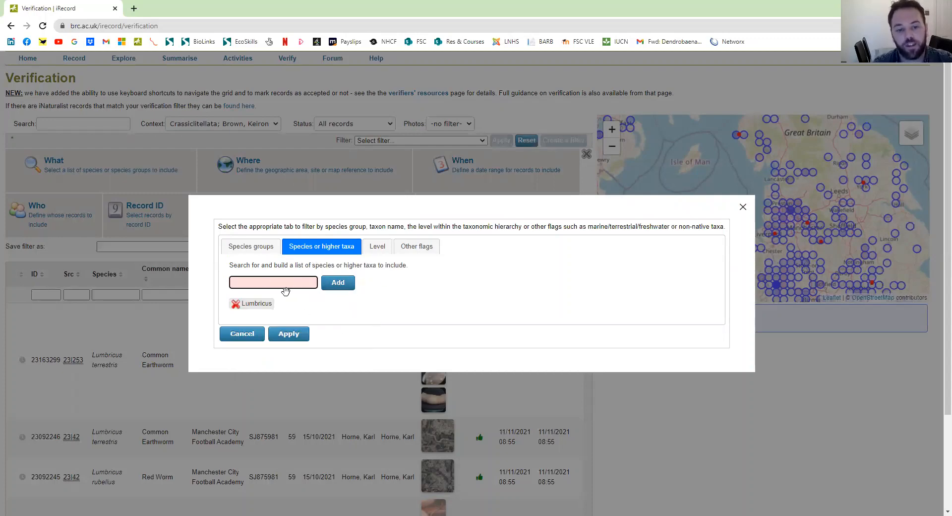
left_click(288, 334)
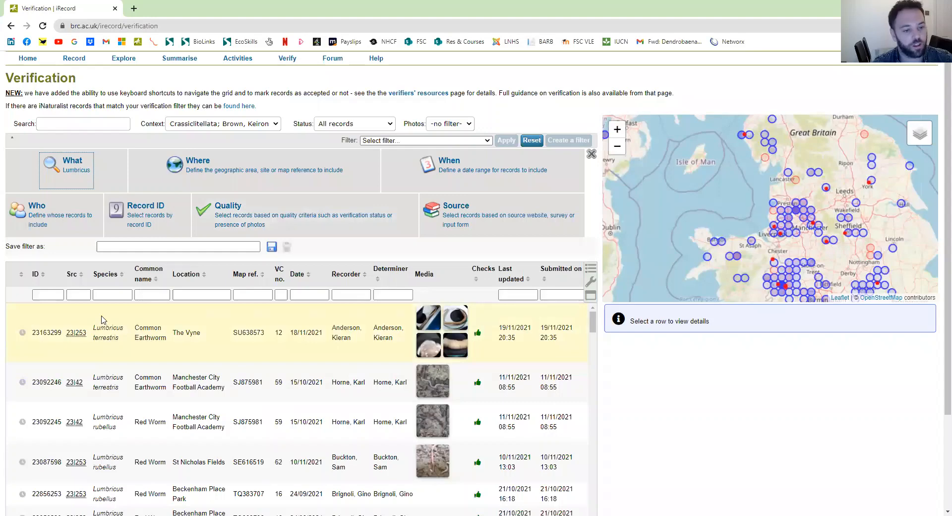
scroll(104, 322, "down", 5)
scroll(103, 322, "down", 5)
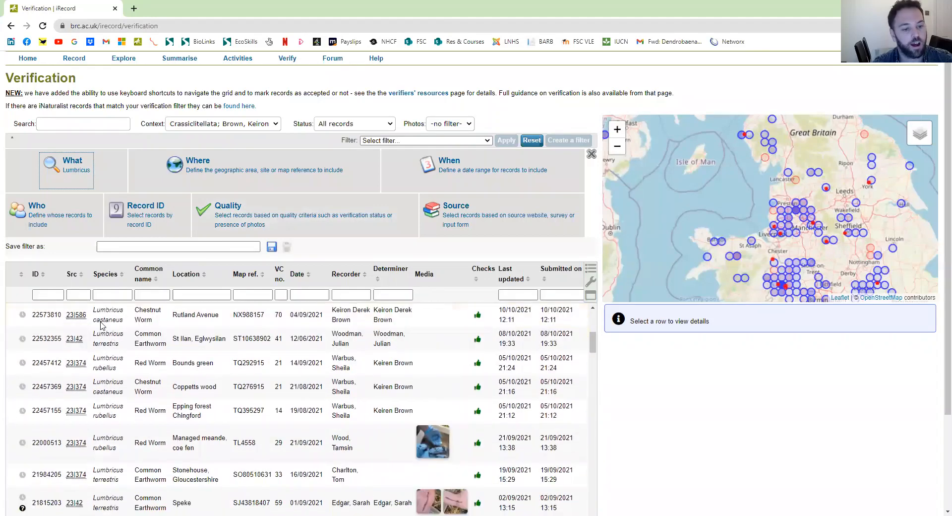
scroll(104, 344, "up", 5)
scroll(104, 344, "up", 5)
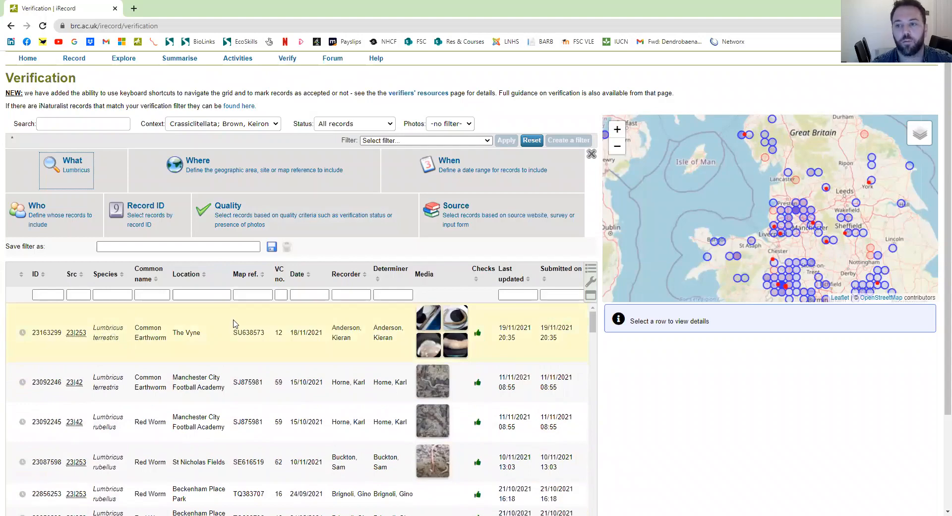
Restrict the filter's location to the vice county Cumberland, apply it and look through the matching records
left_click_drag(713, 179, 673, 269)
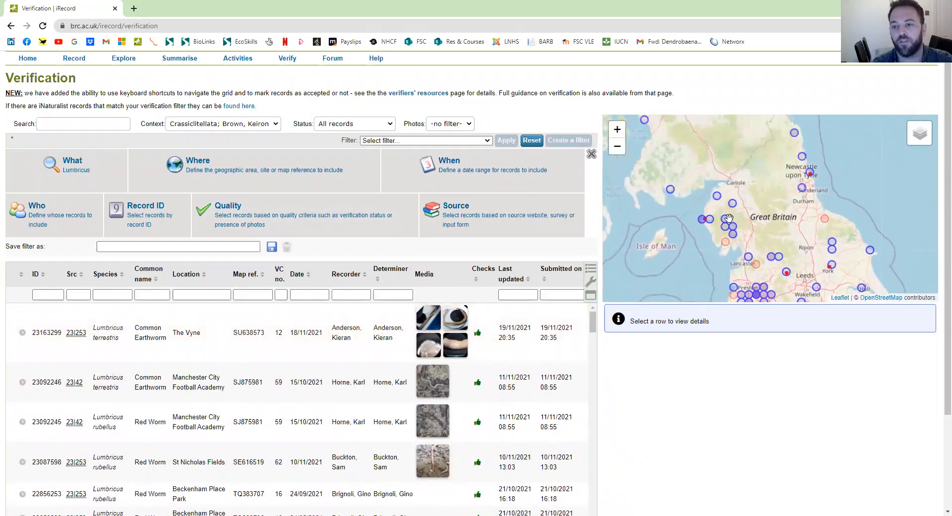
left_click(221, 165)
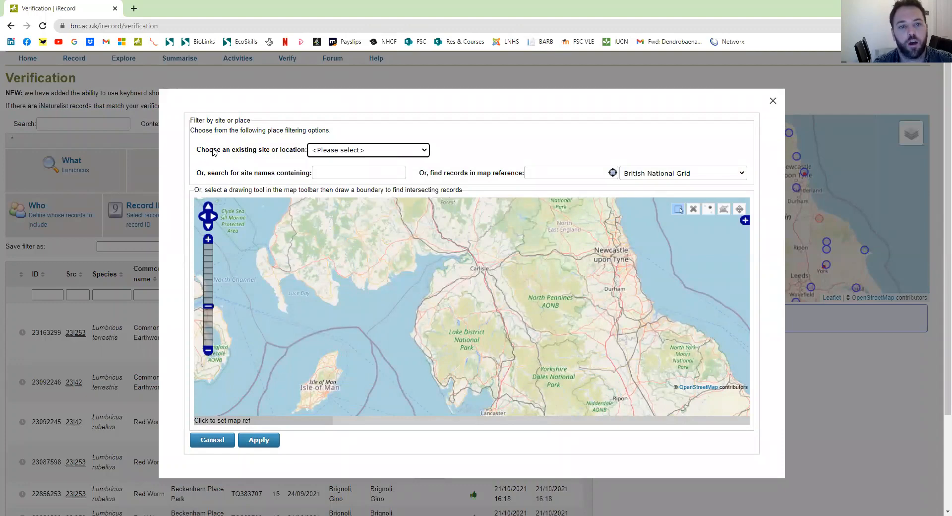
left_click(404, 151)
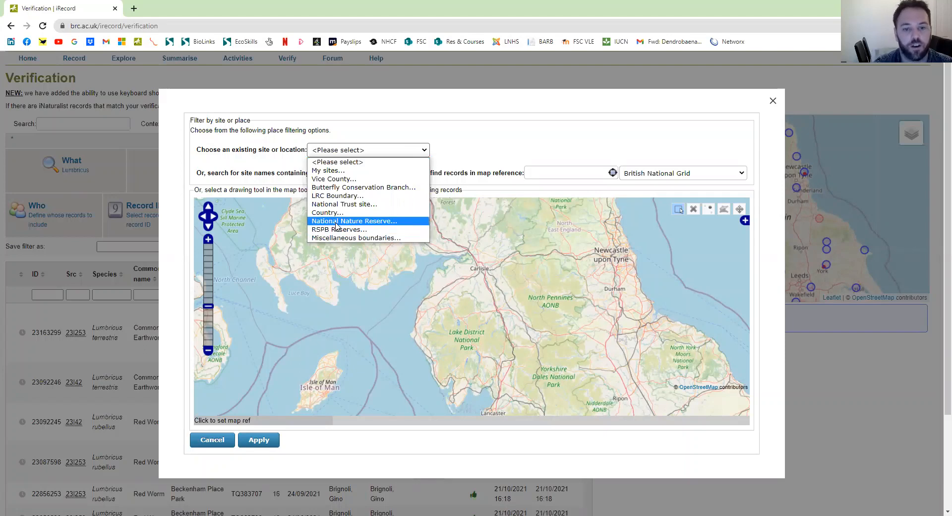
left_click(339, 179)
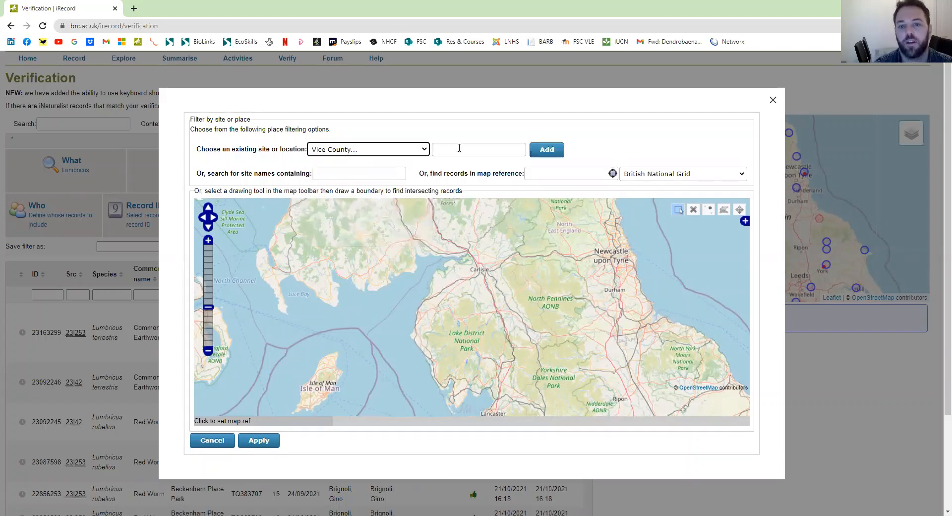
left_click(447, 150)
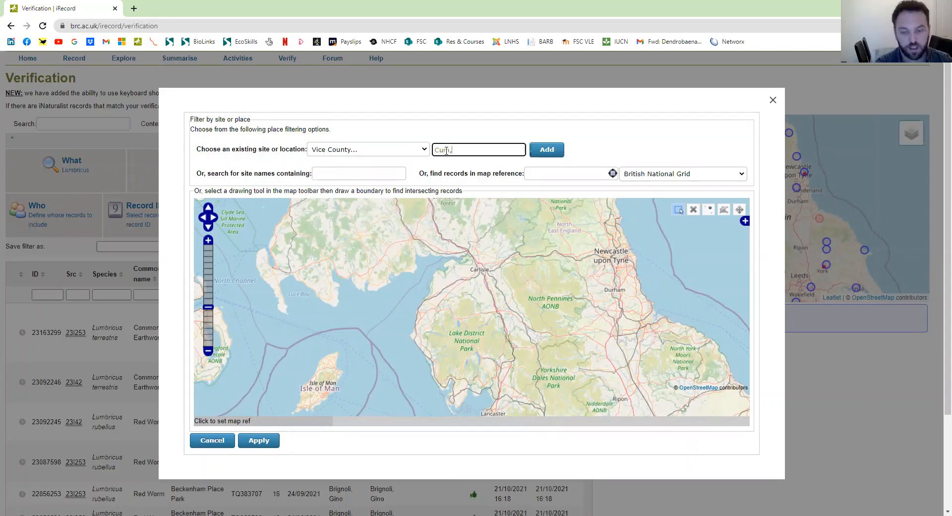
type("Cumber")
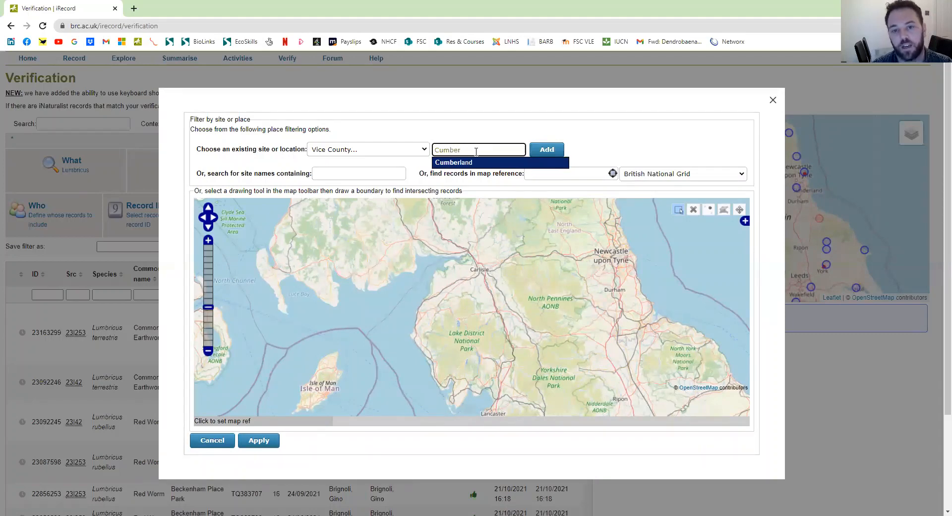
left_click(448, 165)
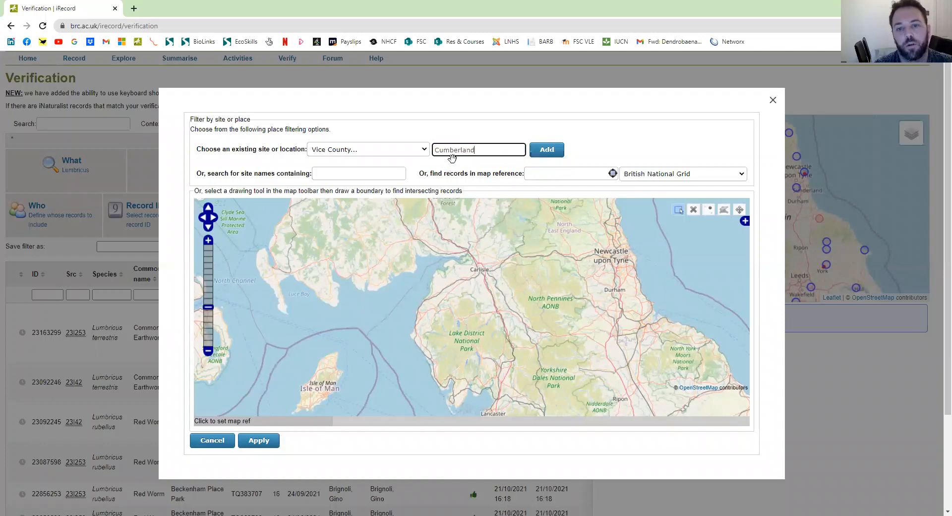
left_click(548, 150)
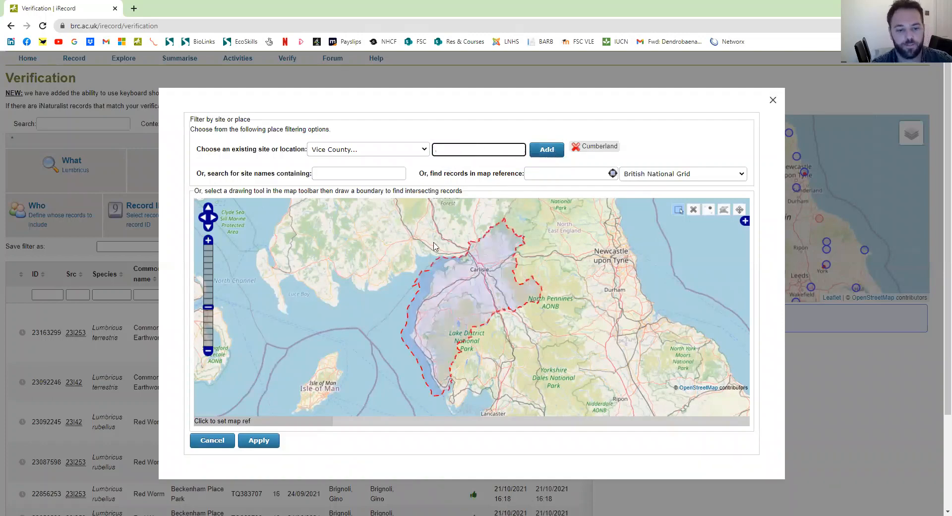
left_click(258, 441)
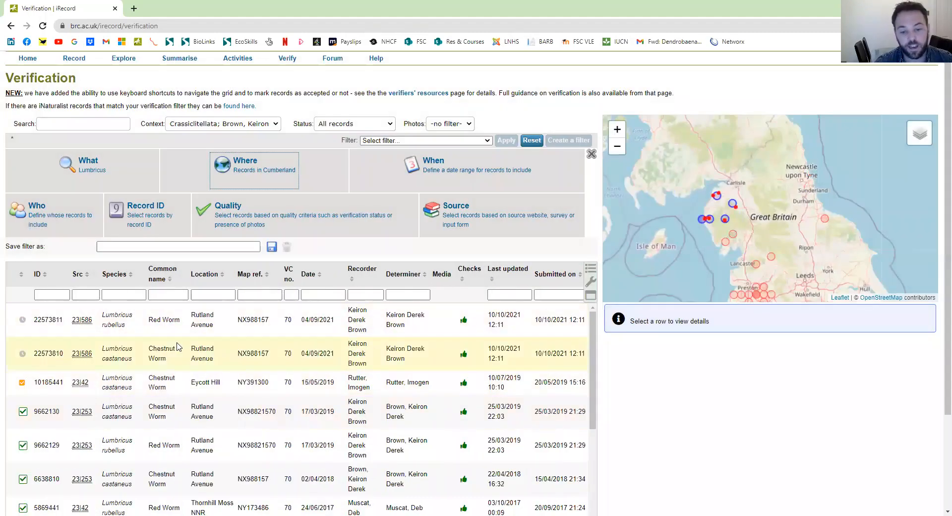
scroll(177, 346, "down", 3)
scroll(114, 307, "up", 3)
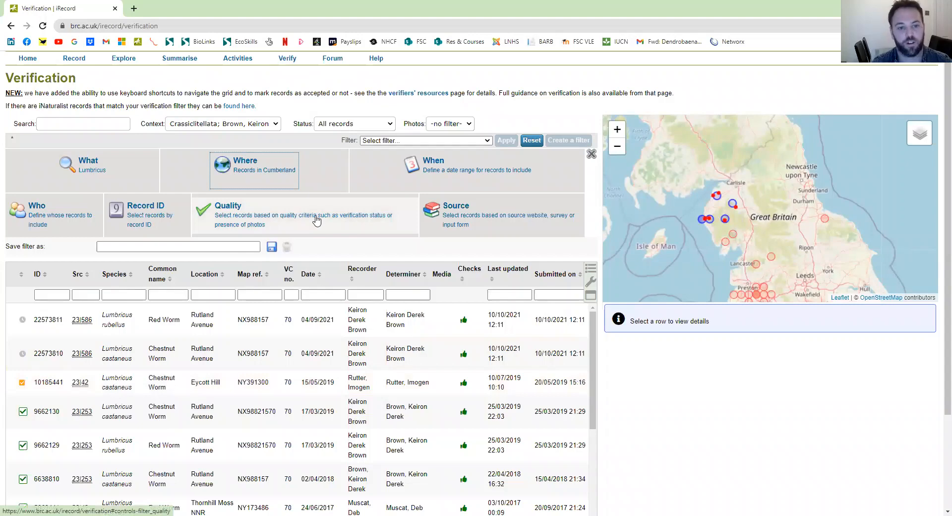
Set the filter's quality criterion to accepted records only, and save the filter as Filter 1
left_click(260, 217)
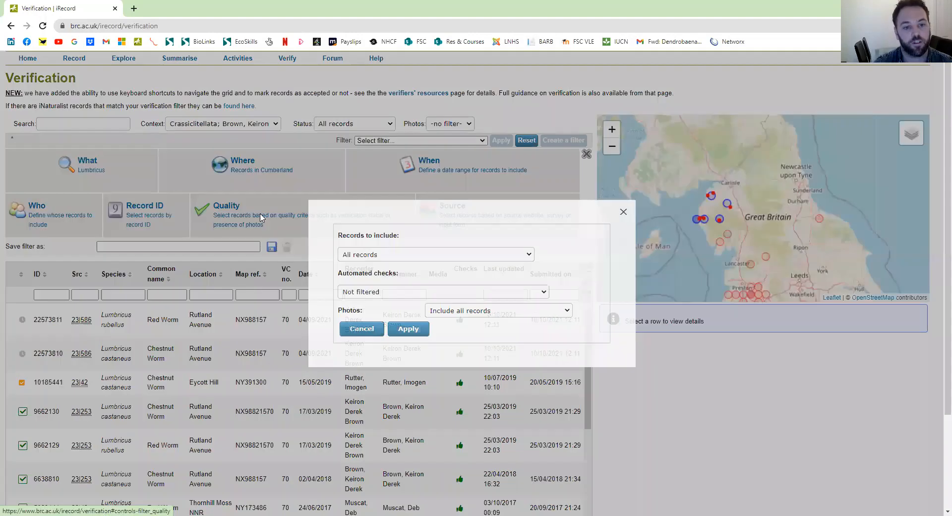
left_click(422, 254)
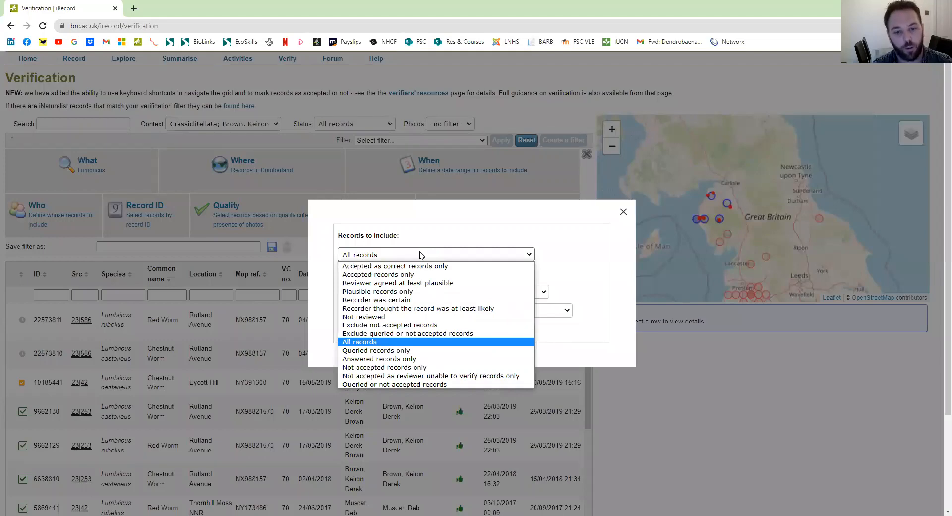
left_click(401, 277)
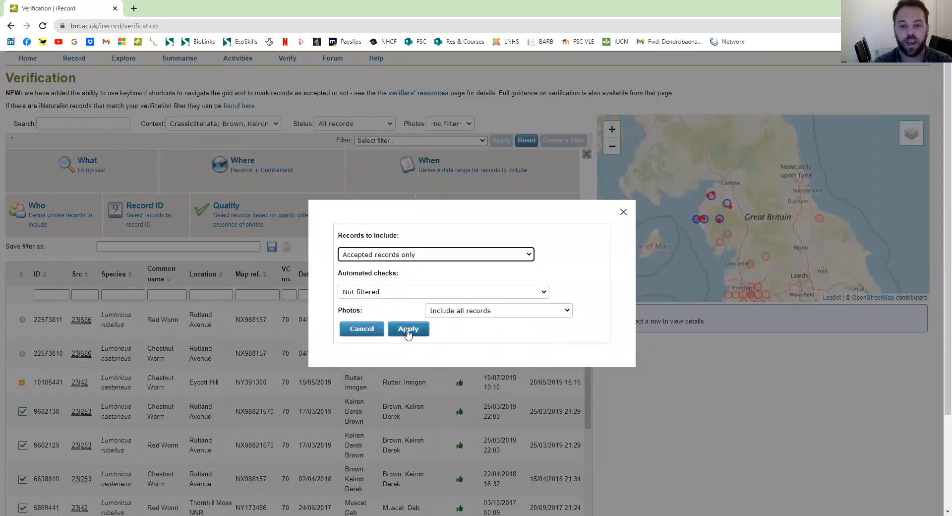
left_click(404, 332)
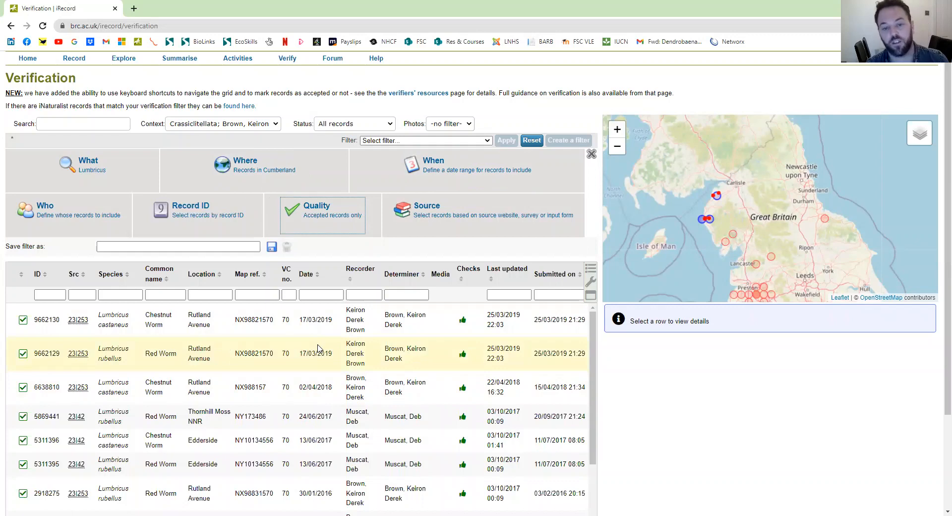
left_click(174, 246)
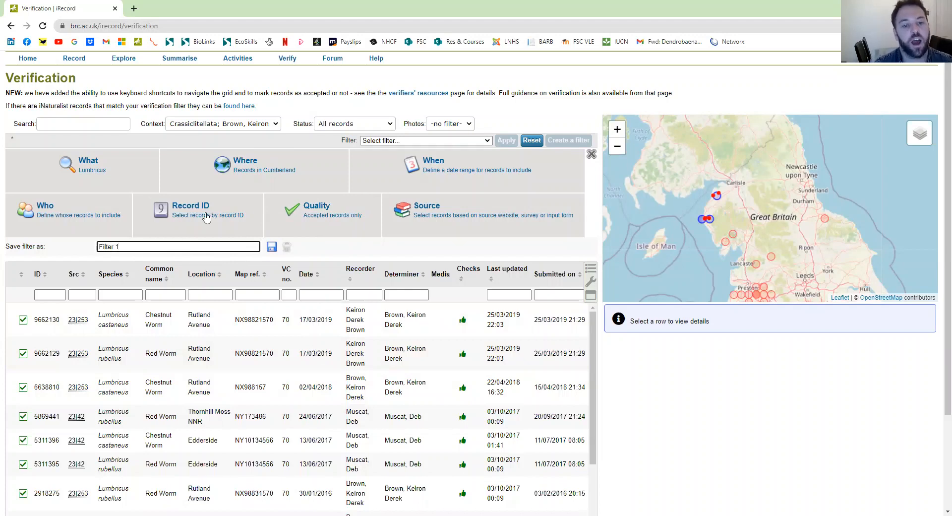
left_click(271, 248)
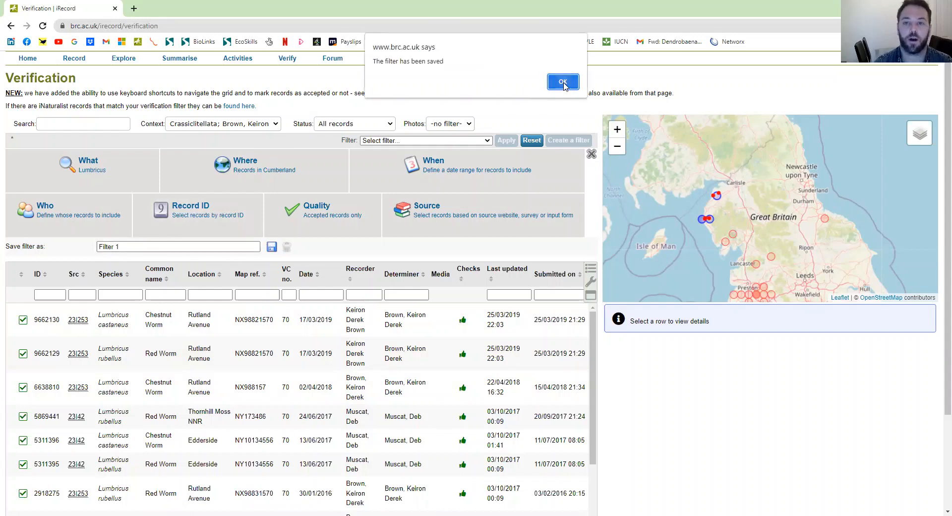
Acknowledge the saved filter, reset the verification grid to clear its active filter, and close the filter criteria
left_click(563, 82)
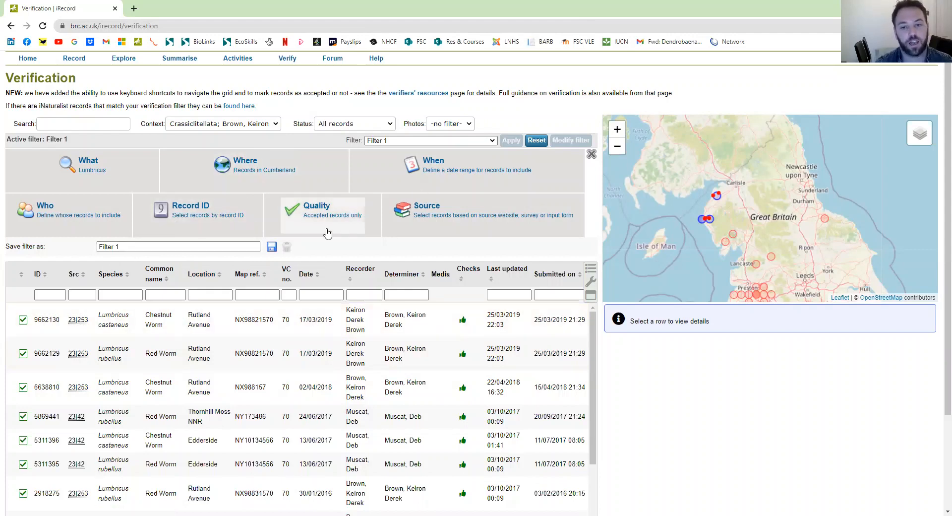
left_click(536, 141)
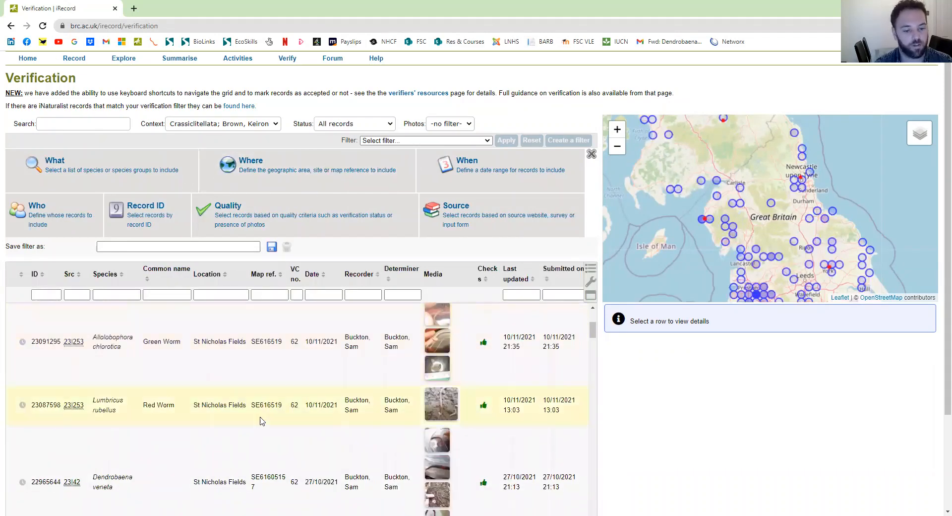
scroll(261, 418, "up", 3)
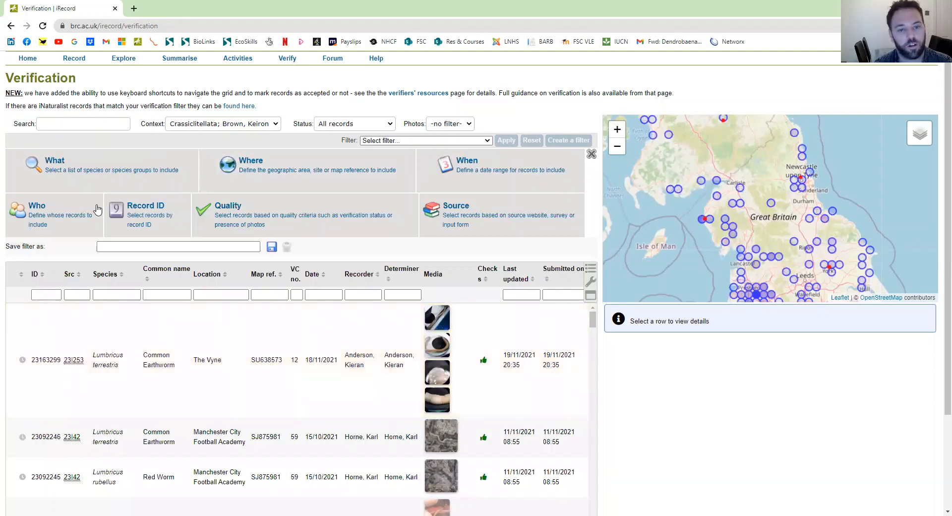
left_click(591, 155)
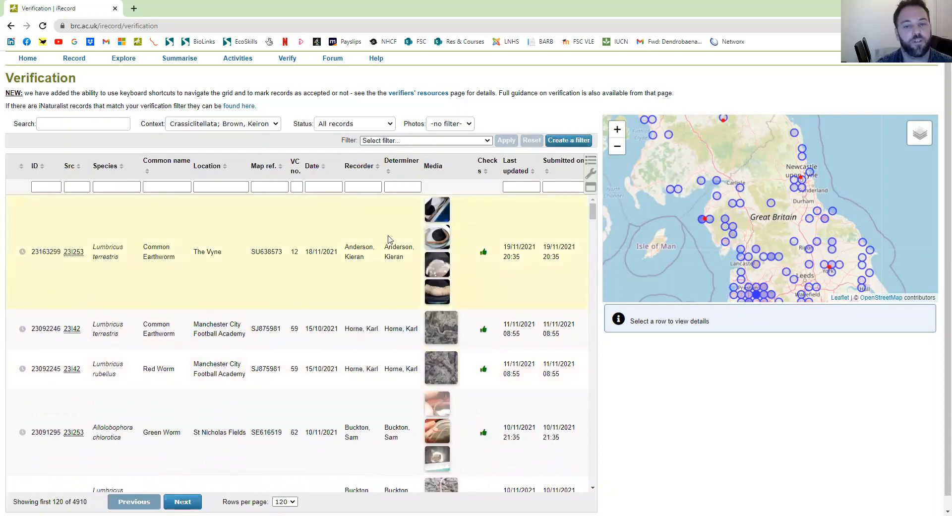
Load the saved filter Filter 1 onto the verification grid
left_click(485, 144)
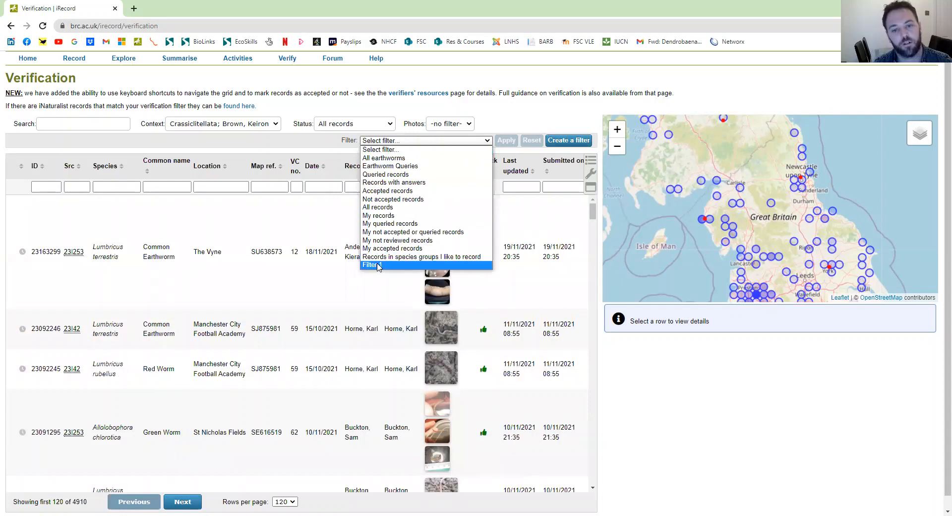
left_click(408, 265)
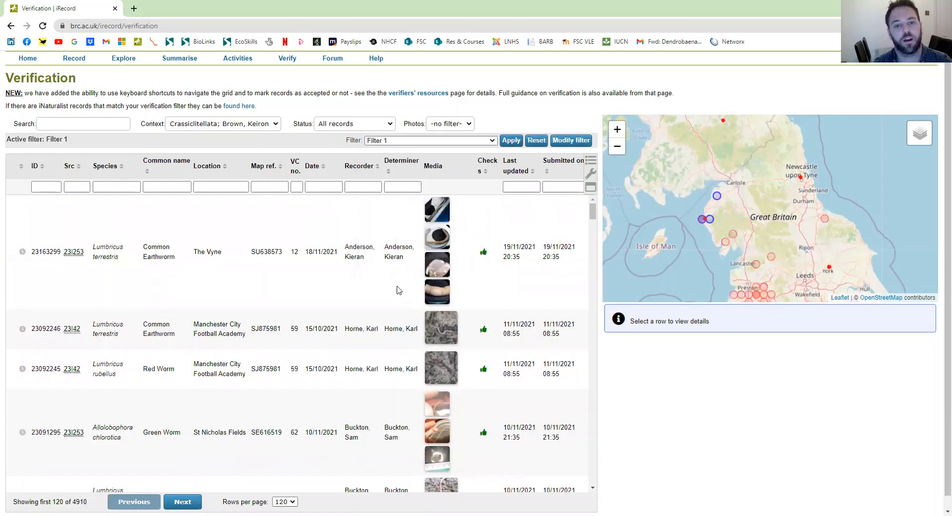